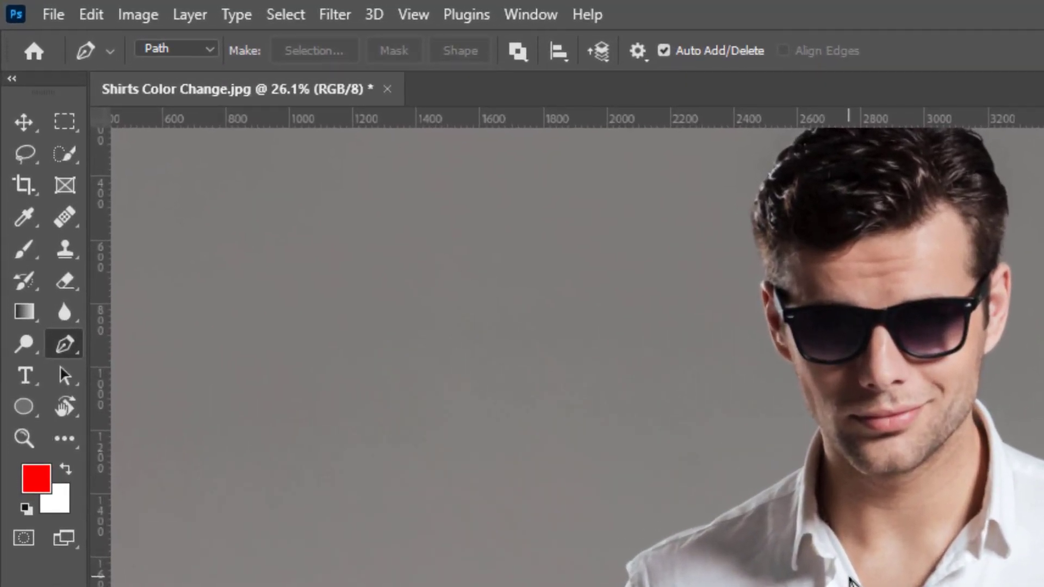
- Select most of the white shirt with the Quick Selection Tool, then zoom in and toggle add/subtract modes
right_click(67, 153)
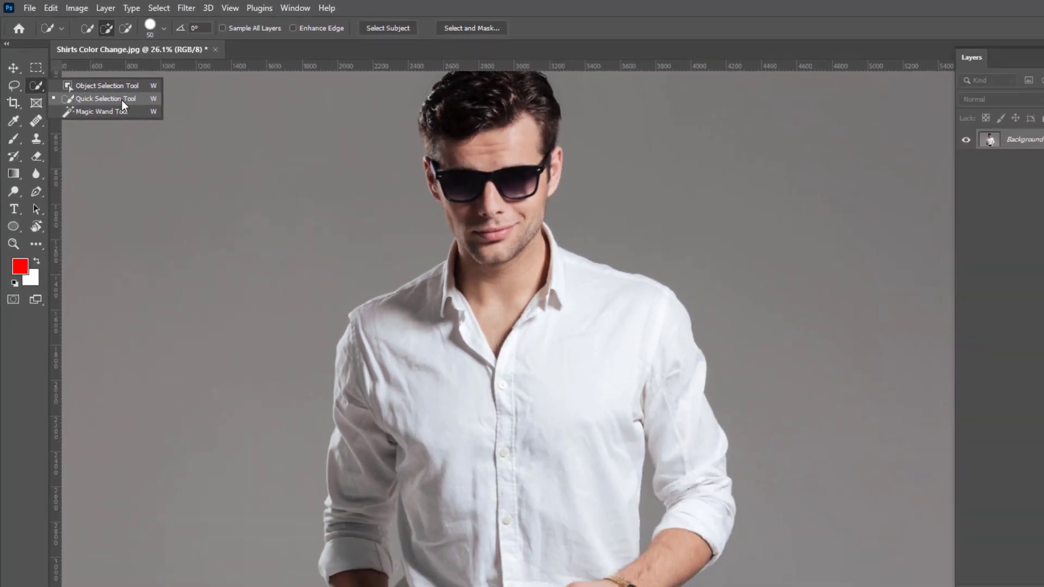
left_click(182, 167)
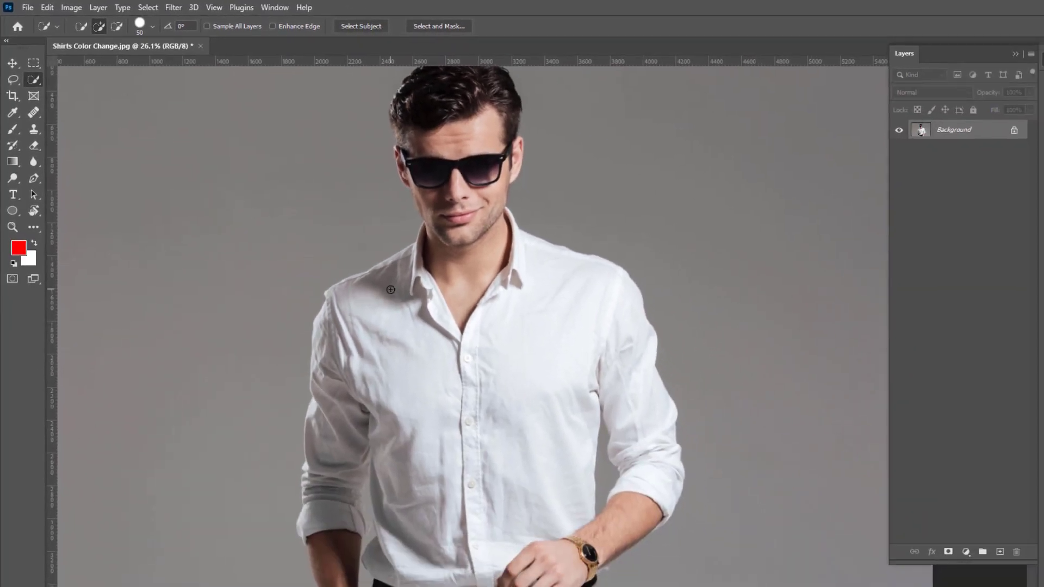
left_click_drag(503, 377, 534, 310)
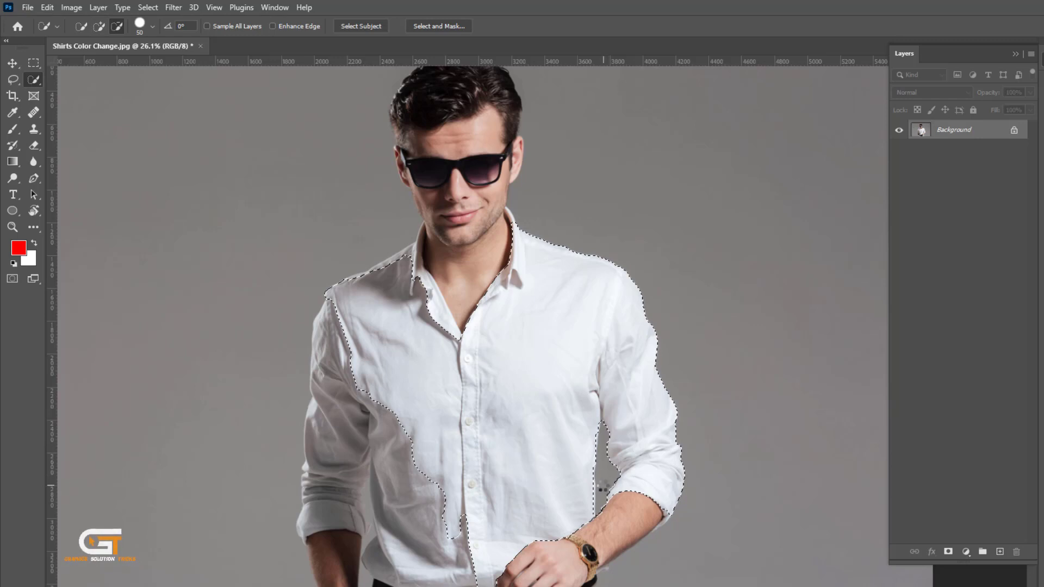
scroll(601, 488, "up", 2)
scroll(598, 449, "up", 2)
scroll(600, 415, "up", 2)
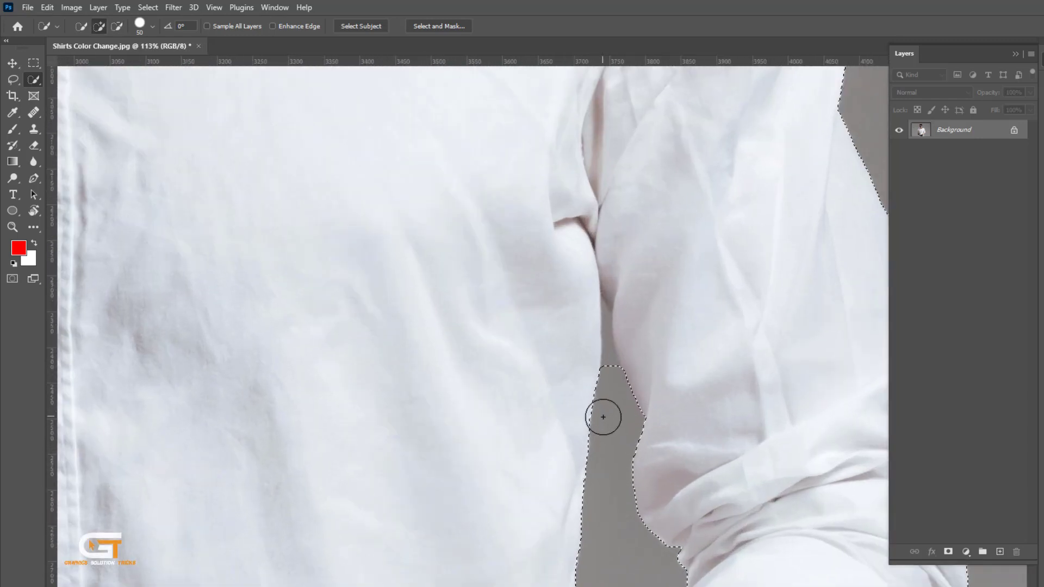
scroll(610, 405, "up", 2)
scroll(601, 329, "up", 2)
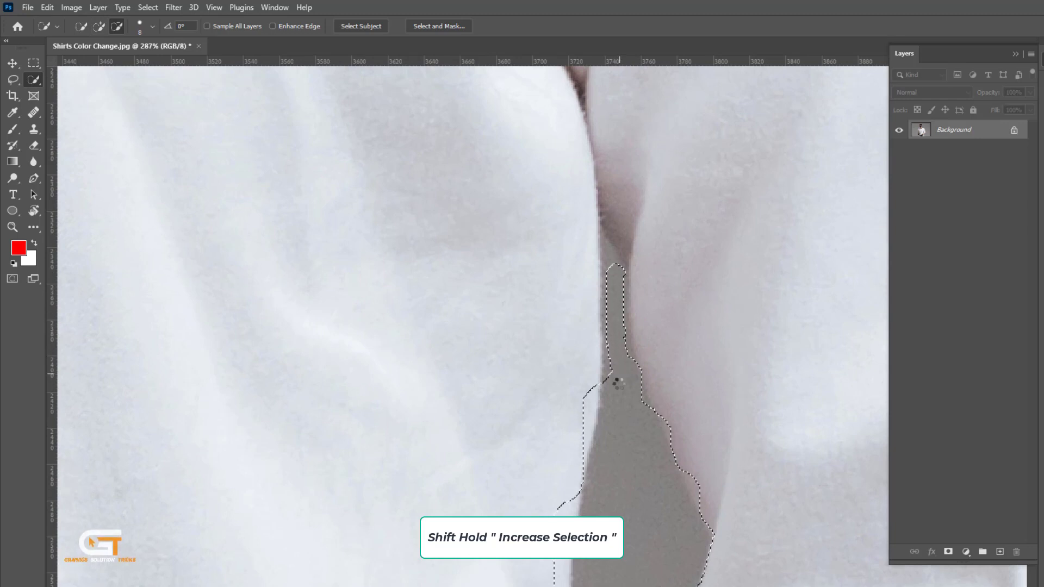
key("shift")
key("alt")
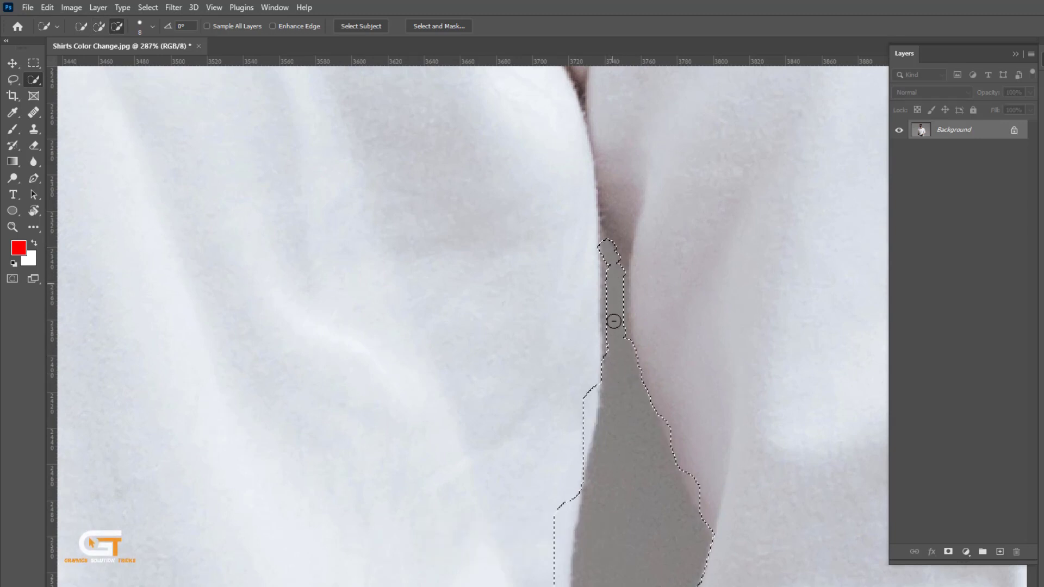
- Add the shirt's left side and sleeve to the selection
scroll(606, 324, "down", 1)
scroll(617, 333, "down", 1)
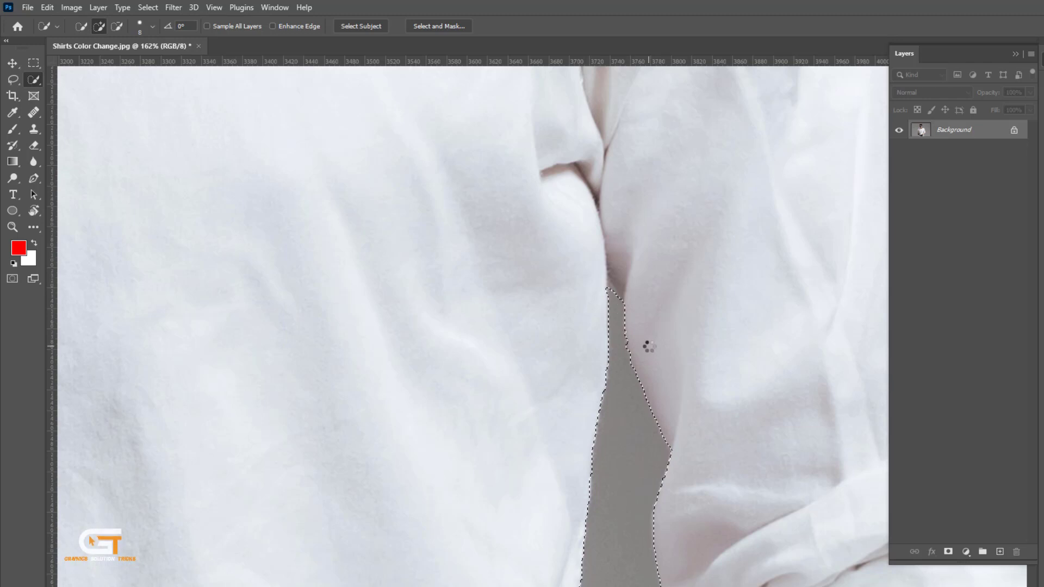
scroll(647, 348, "down", 2)
scroll(606, 221, "down", 2)
scroll(568, 382, "up", 2)
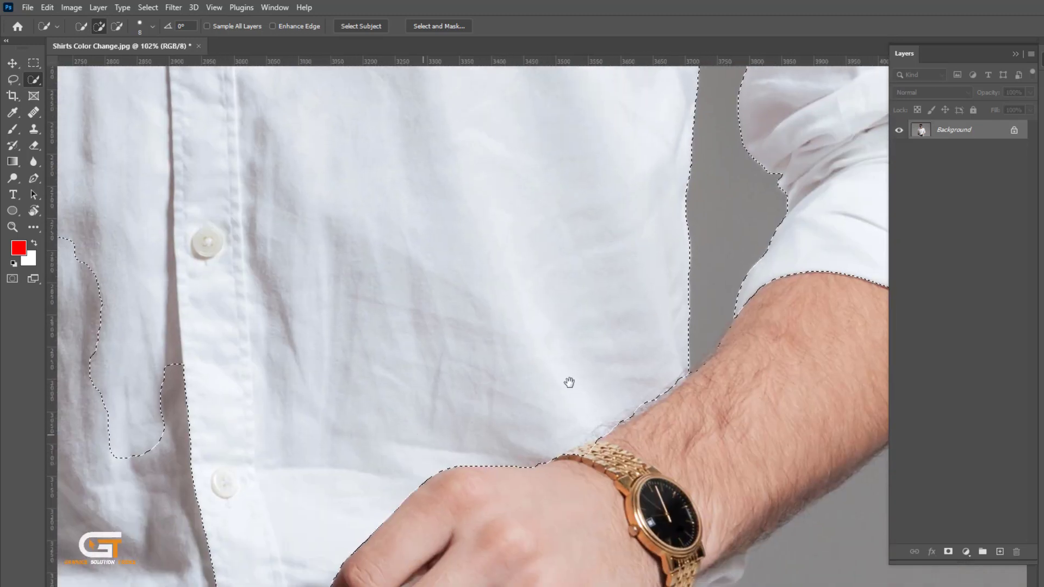
scroll(568, 382, "down", 1)
scroll(440, 371, "down", 2)
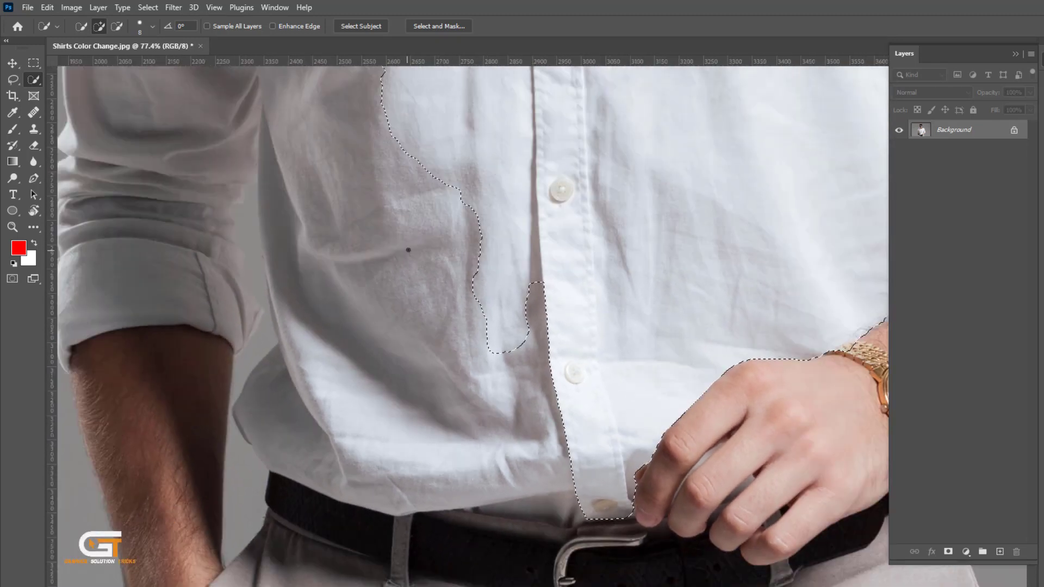
mouse_move(408, 249)
left_mouse_down()
mouse_move(431, 372)
mouse_move(515, 478)
left_mouse_up()
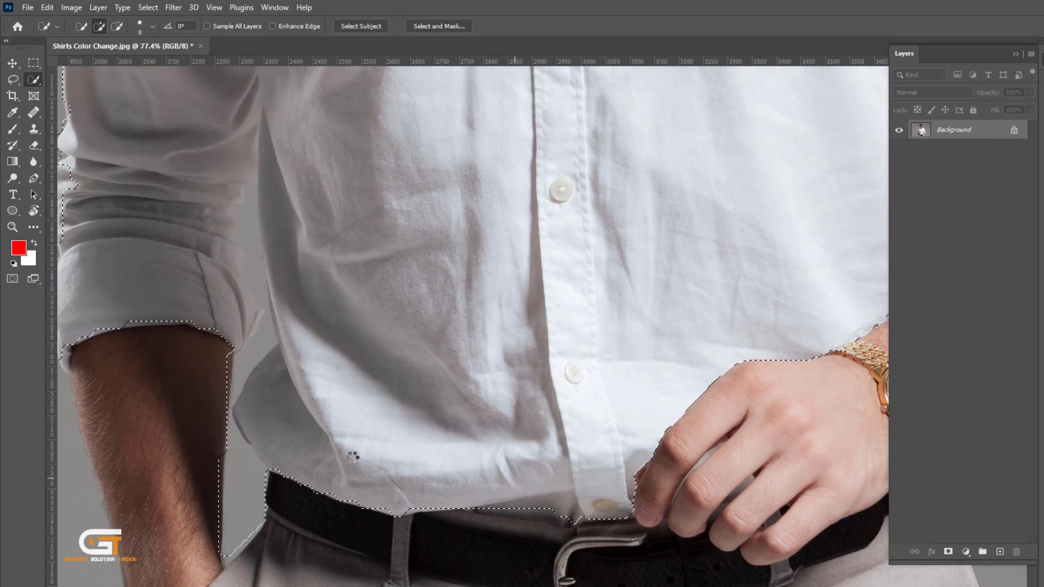
- Zoom in on the collar, neck and shoulder to inspect the selection edge
left_click_drag(240, 414, 344, 503)
mouse_move(284, 436)
left_mouse_down()
mouse_move(326, 489)
mouse_move(305, 382)
mouse_move(373, 337)
left_mouse_up()
mouse_move(573, 349)
left_mouse_down()
mouse_move(551, 214)
mouse_move(408, 325)
left_mouse_up()
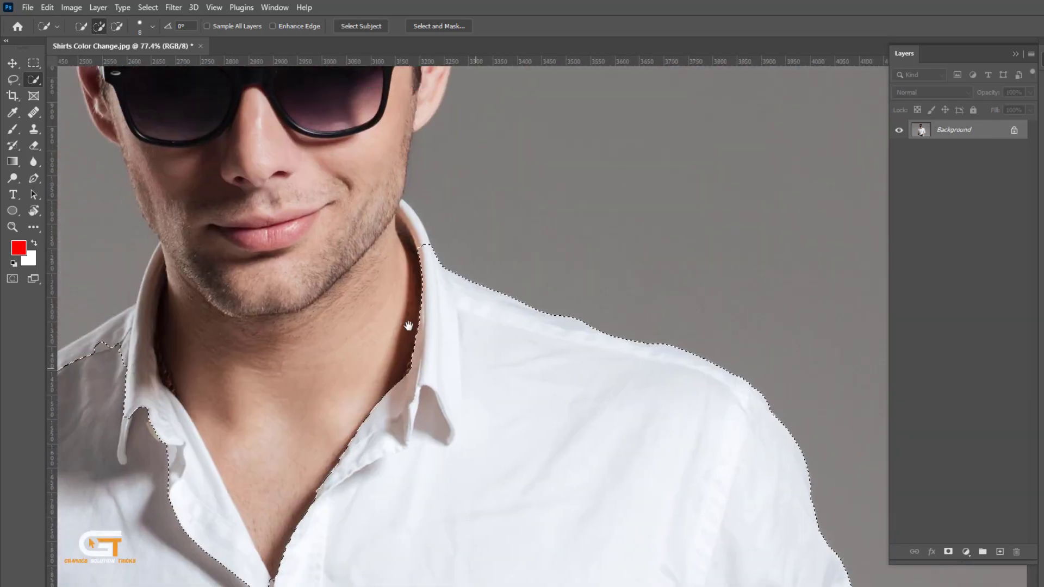
scroll(424, 321, "up", 2)
scroll(443, 315, "up", 2)
scroll(489, 307, "up", 2)
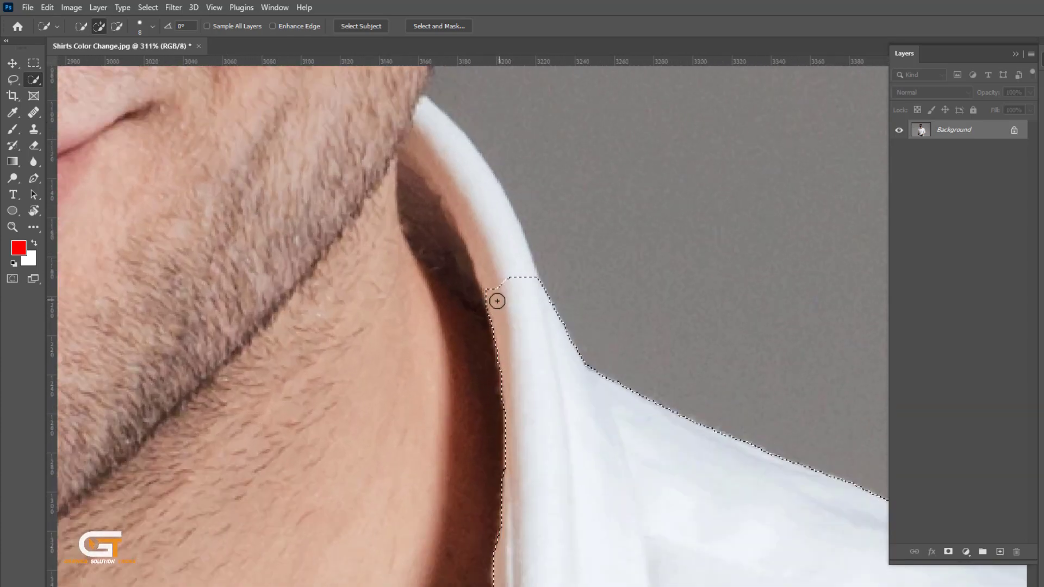
left_click_drag(497, 301, 547, 375)
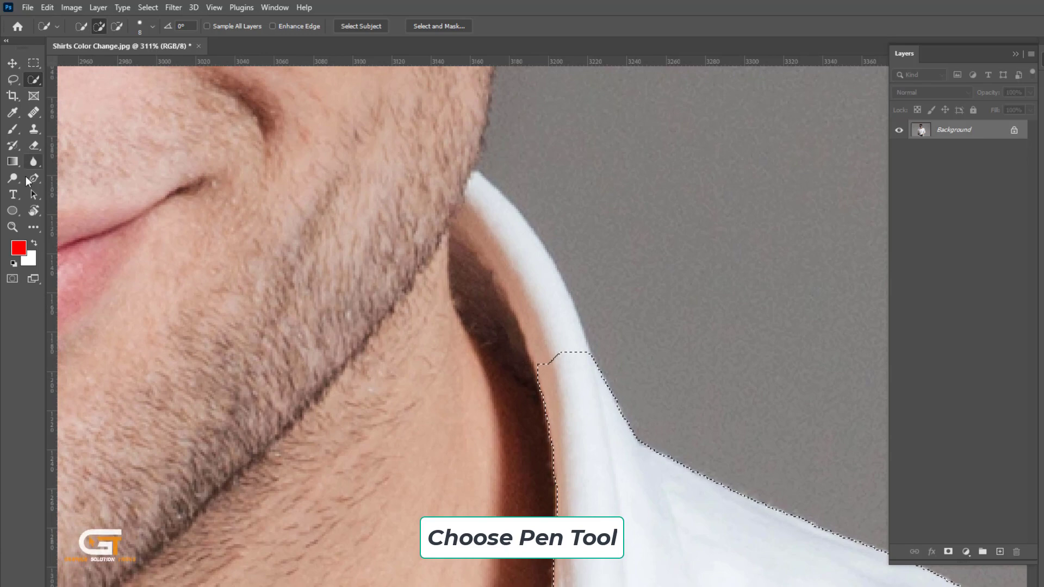
- Trace the collar edge with the Pen Tool and add that area to the selection
right_click(27, 178)
left_click(77, 181)
scroll(558, 397, "up", 2)
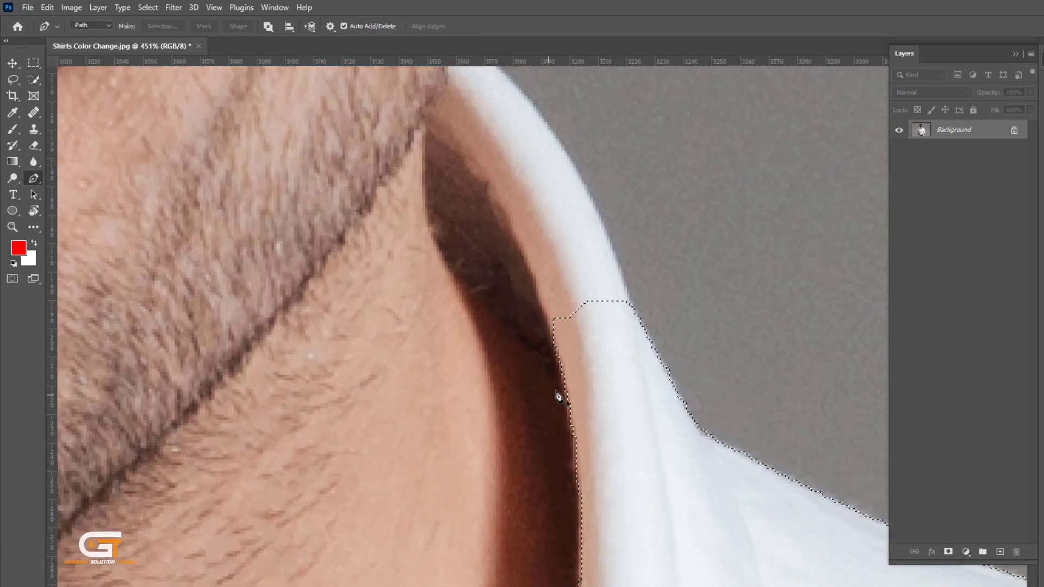
left_click_drag(518, 331, 571, 411)
left_click(508, 373)
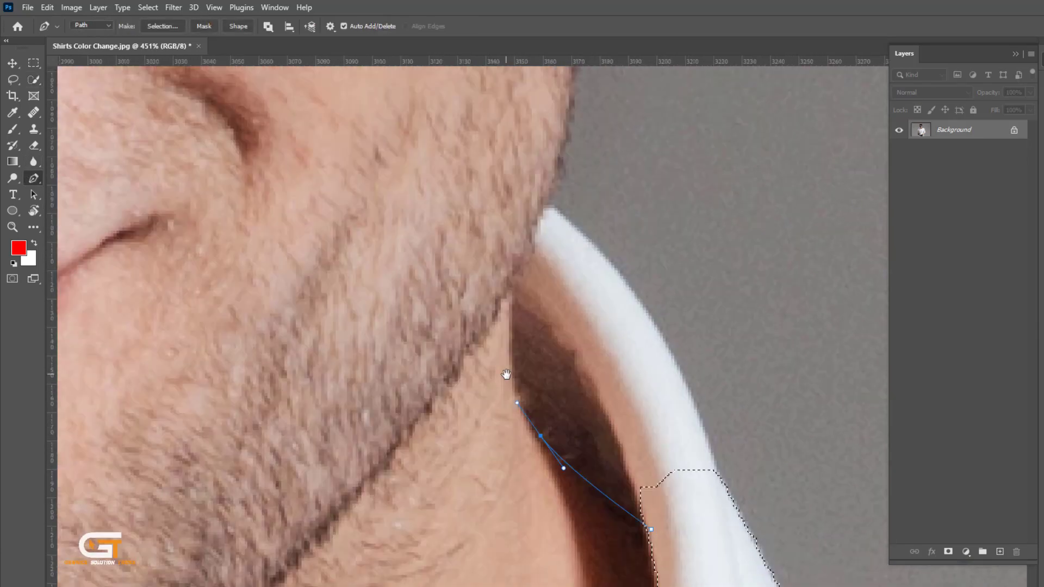
left_click(517, 298)
left_click_drag(516, 299, 473, 371)
left_click_drag(521, 286, 532, 281)
scroll(548, 303, "down", 3)
scroll(470, 322, "down", 3)
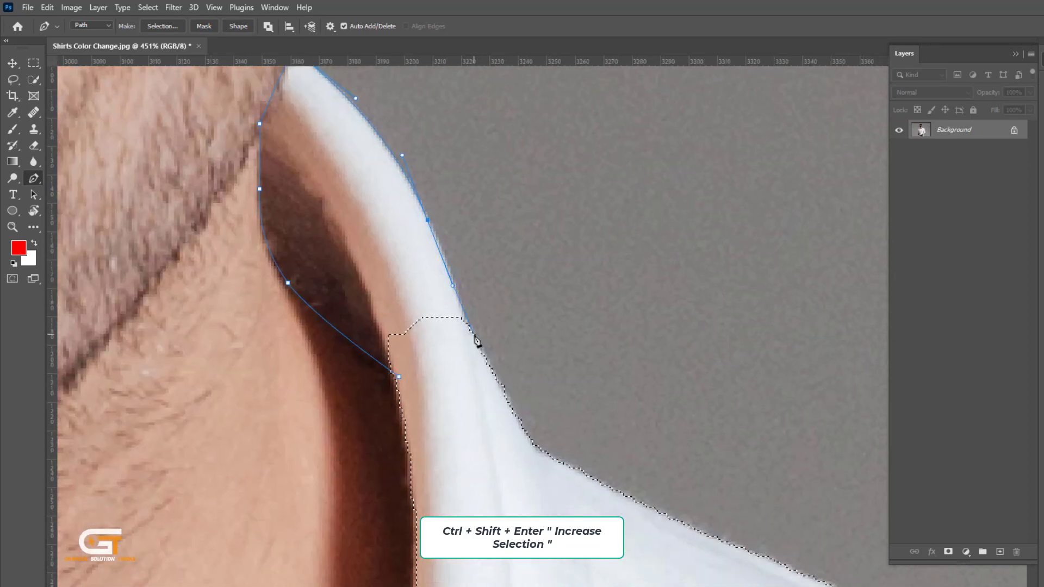
key("ctrl+shift+Return")
- Trace the sleeve cuff and arm edge with the Pen and merge that area into the selection
scroll(422, 396, "down", 3)
left_click_drag(644, 458, 557, 414)
scroll(590, 396, "up", 3)
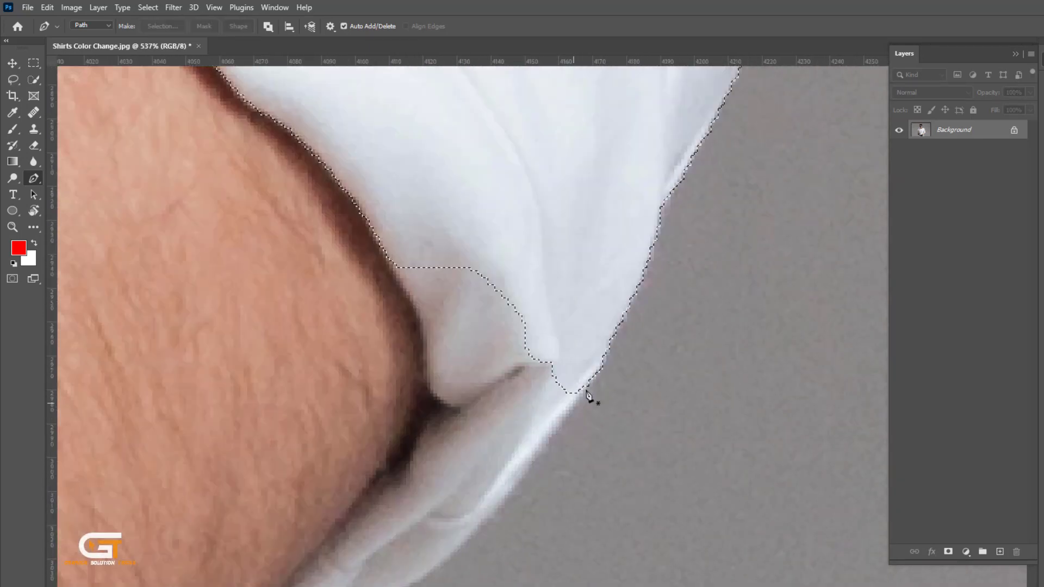
scroll(590, 354, "up", 2)
left_click(820, 102)
left_click_drag(687, 274, 642, 316)
left_click_drag(466, 420, 538, 365)
mouse_move(659, 245)
left_mouse_down()
mouse_move(659, 275)
mouse_move(582, 240)
left_mouse_up()
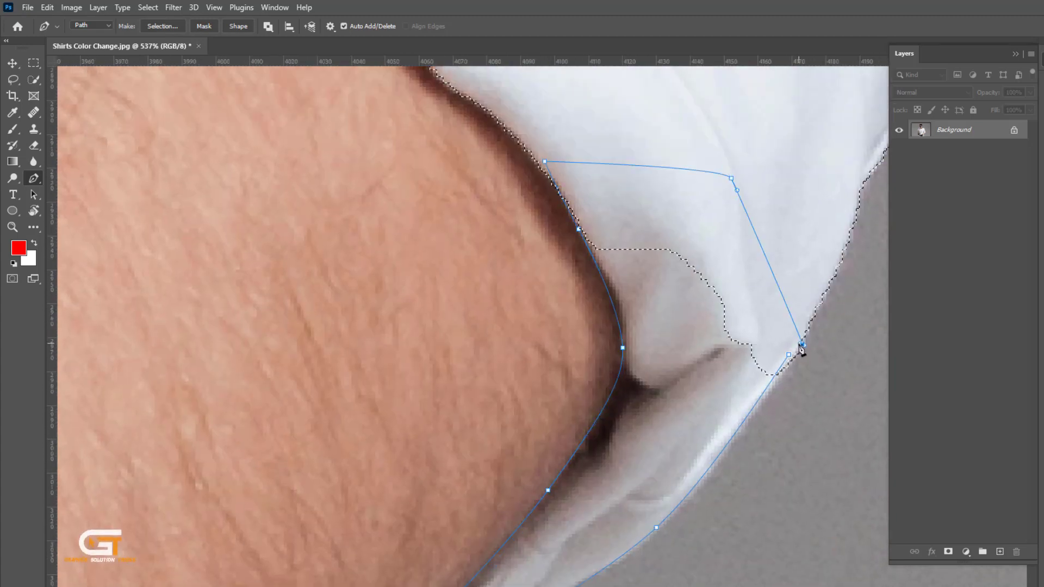
left_click(802, 346)
scroll(776, 345, "down", 4)
scroll(659, 275, "up", 5)
left_click(656, 253)
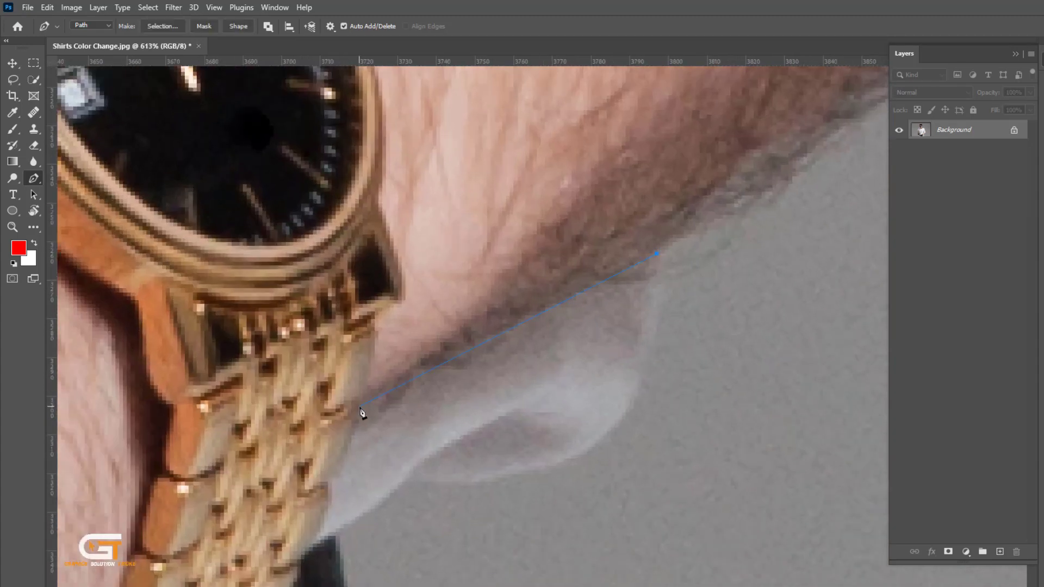
left_click(359, 406)
scroll(348, 424, "down", 3)
scroll(676, 237, "down", 3)
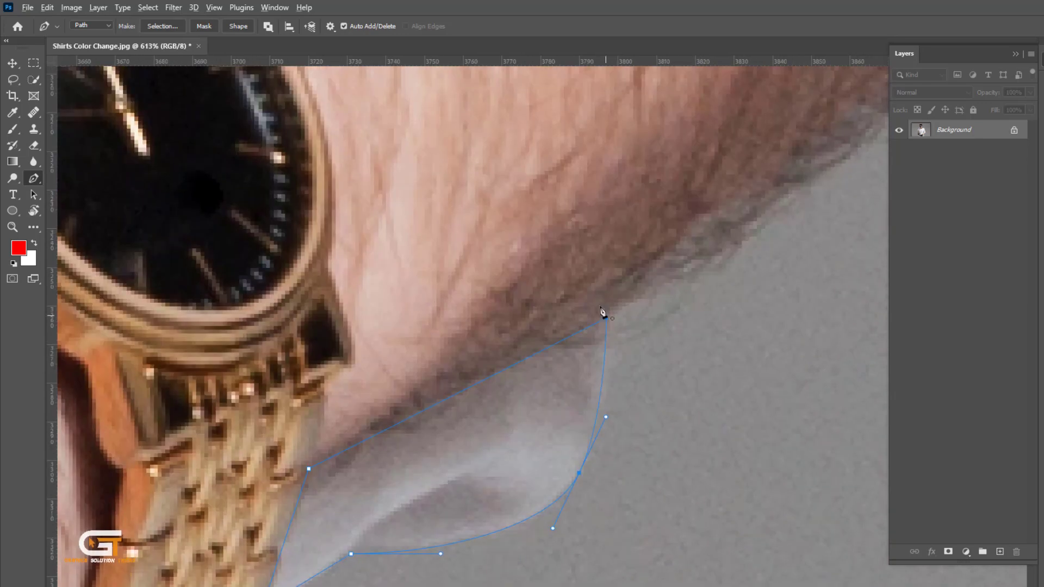
key("ctrl+Return")
- Trace the gap between the shirt folds and apply that path to the selection
scroll(576, 304, "down", 3)
scroll(498, 329, "up", 4)
scroll(498, 329, "up", 5)
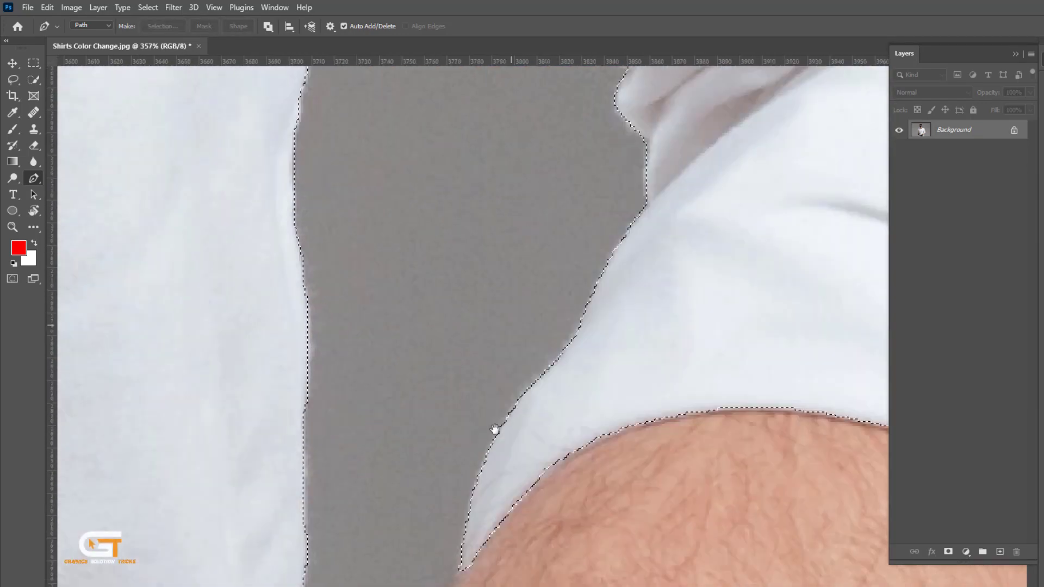
scroll(536, 448, "up", 10)
left_click(594, 533)
left_click(511, 365)
left_click(495, 308)
left_click(481, 253)
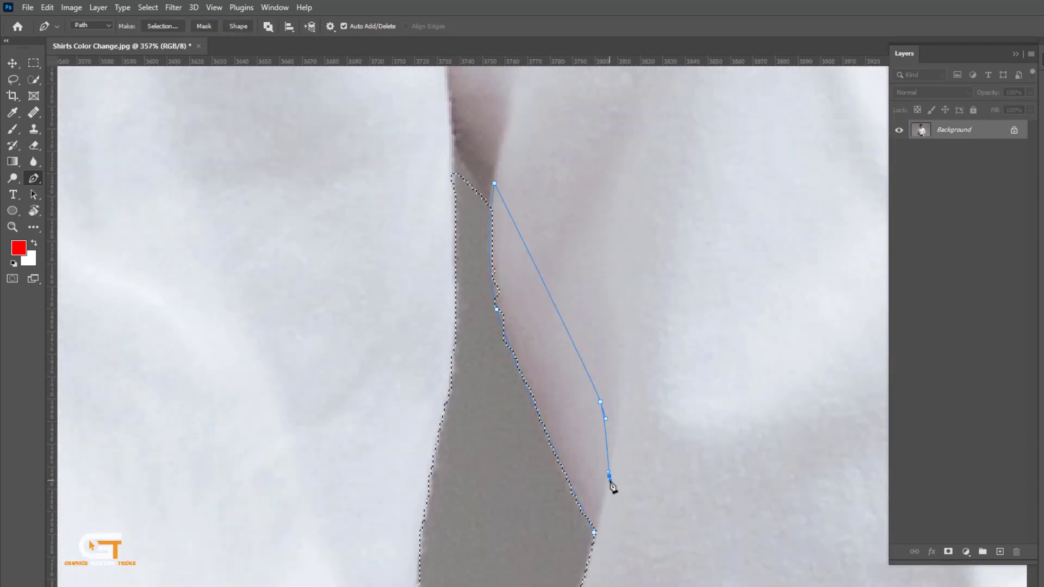
key("Escape")
scroll(523, 337, "up", 3)
key("ctrl+Return")
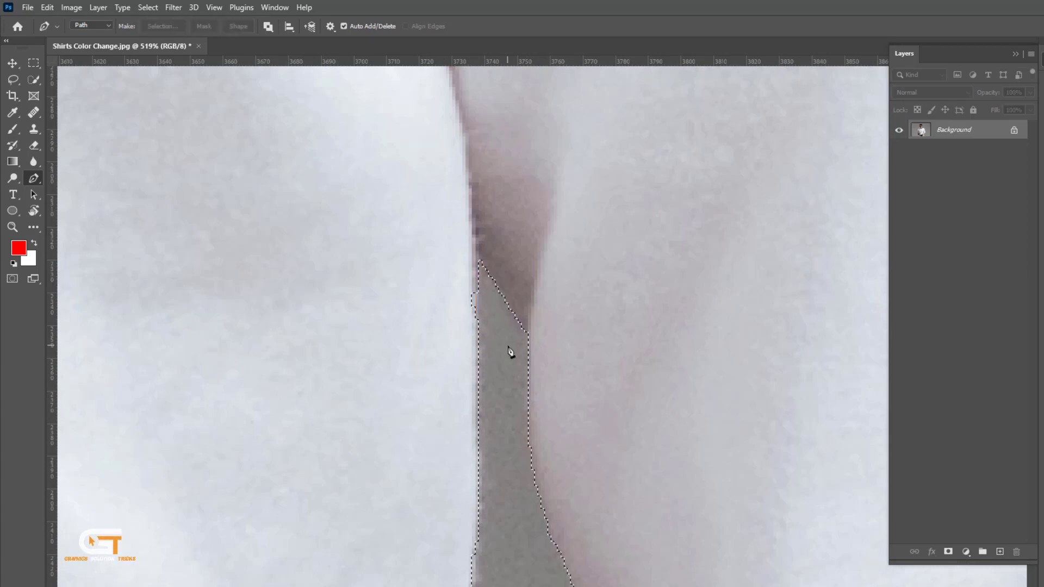
scroll(508, 352, "down", 3)
scroll(488, 402, "up", 3)
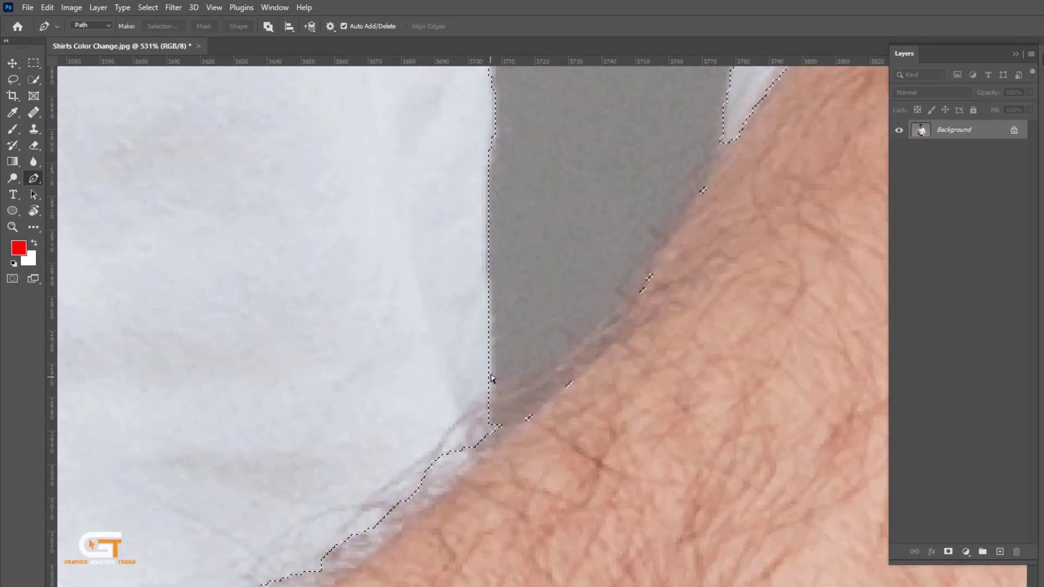
scroll(448, 490, "down", 3)
- Subtract the traced area along the arm and sleeve edge from the shirt selection
left_click(593, 281)
left_click(599, 317)
left_click(460, 433)
left_click(284, 509)
left_click(565, 287)
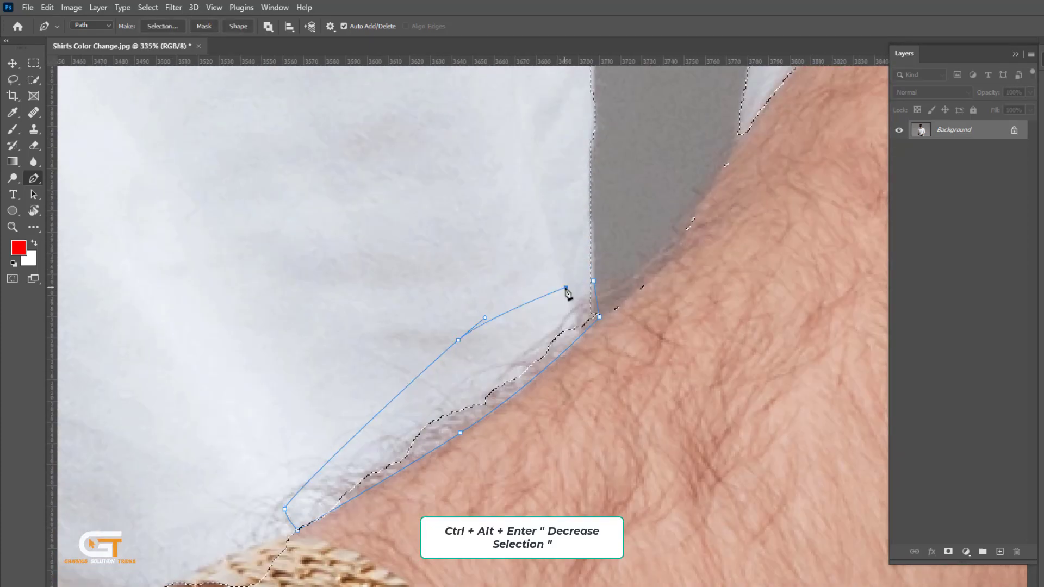
key("ctrl+alt+Return")
scroll(292, 492, "up", 3)
scroll(599, 367, "down", 3)
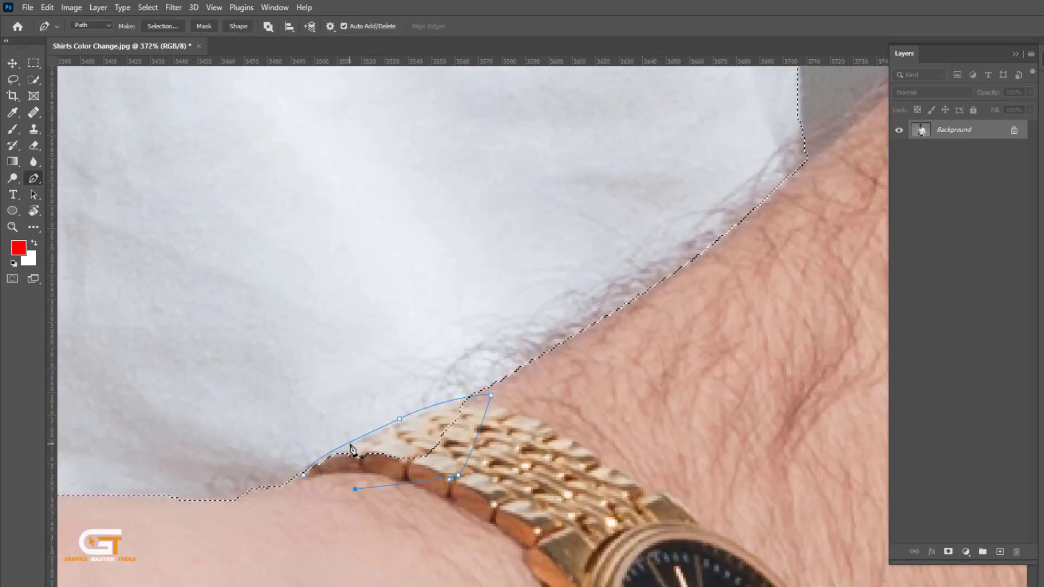
key("ctrl+alt+Return")
scroll(450, 447, "up", 2)
- Trace the gap between the fingers and subtract it from the shirt selection
left_click_drag(450, 448, 357, 397)
scroll(357, 397, "down", 2)
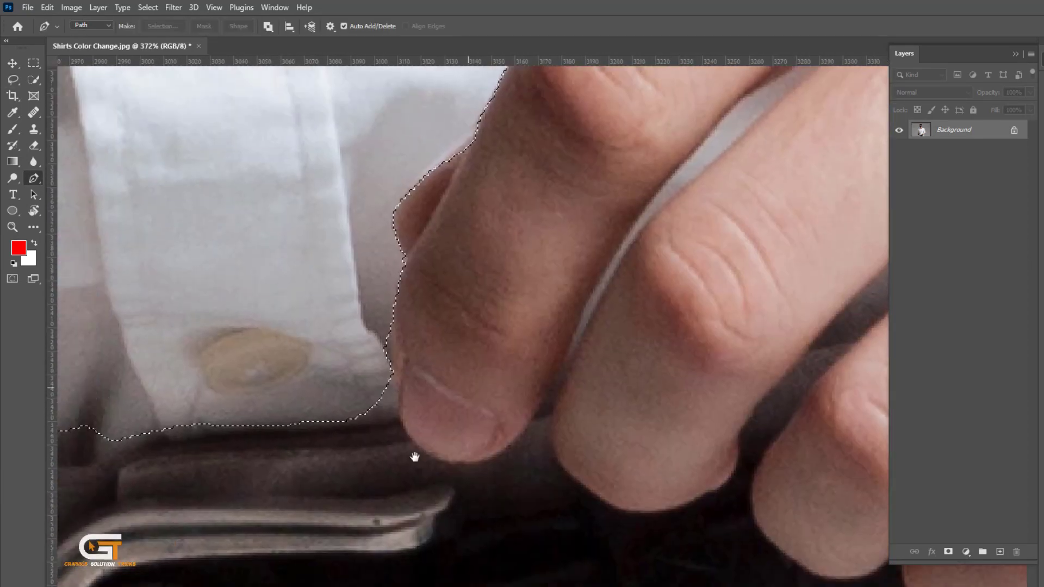
scroll(415, 456, "up", 3)
left_click(485, 492)
scroll(594, 310, "up", 1)
left_click(434, 463)
left_click(542, 382)
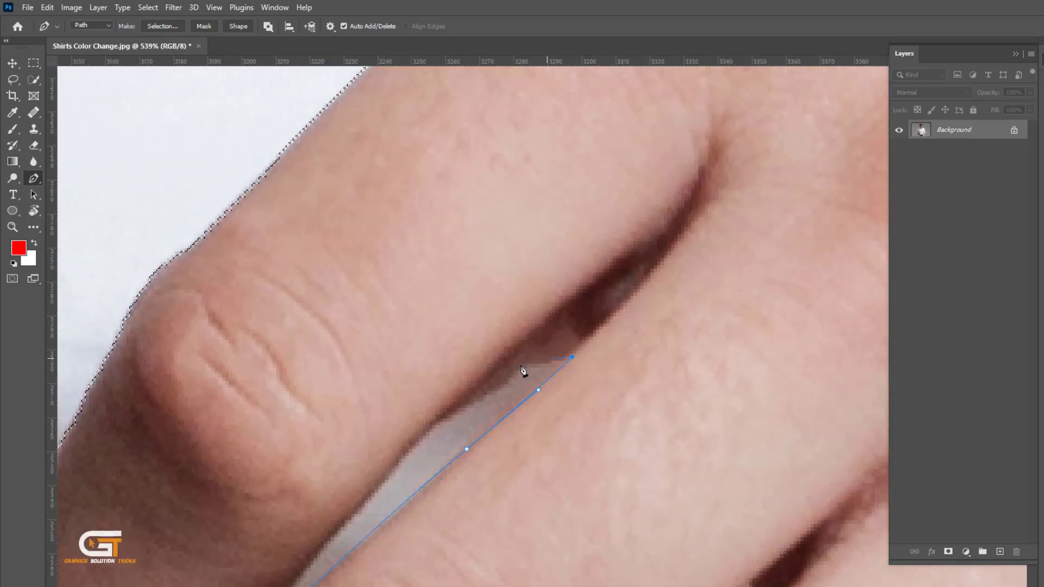
left_click(578, 303)
left_click(682, 214)
left_click(408, 419)
left_click(391, 419)
left_click(399, 386)
key("ctrl+Return")
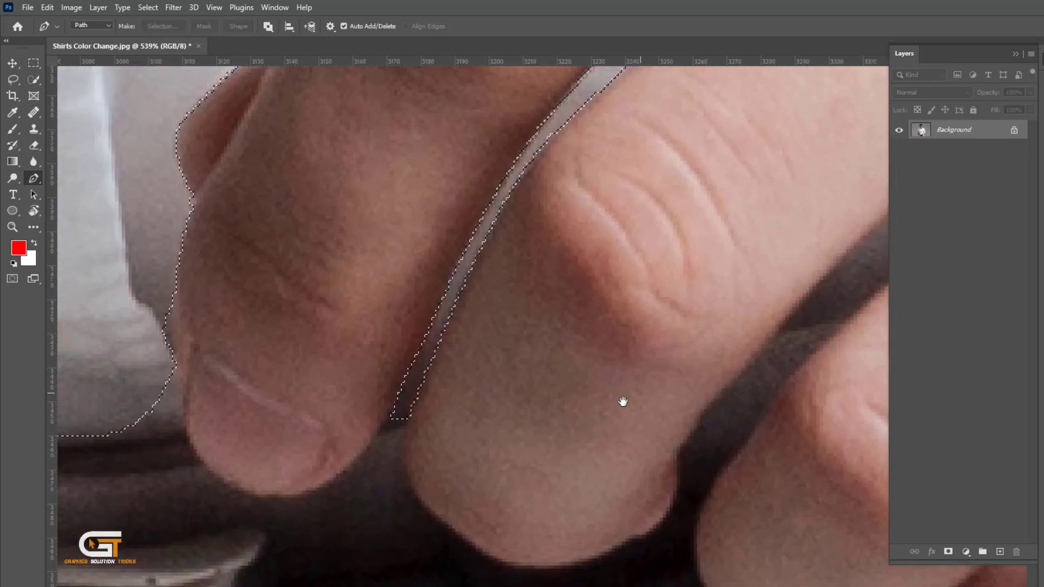
- Trace the shirt's lower edge above the belt and convert it to a selection
mouse_move(622, 403)
left_mouse_down()
mouse_move(482, 410)
mouse_move(234, 468)
left_mouse_up()
scroll(494, 421, "down", 3)
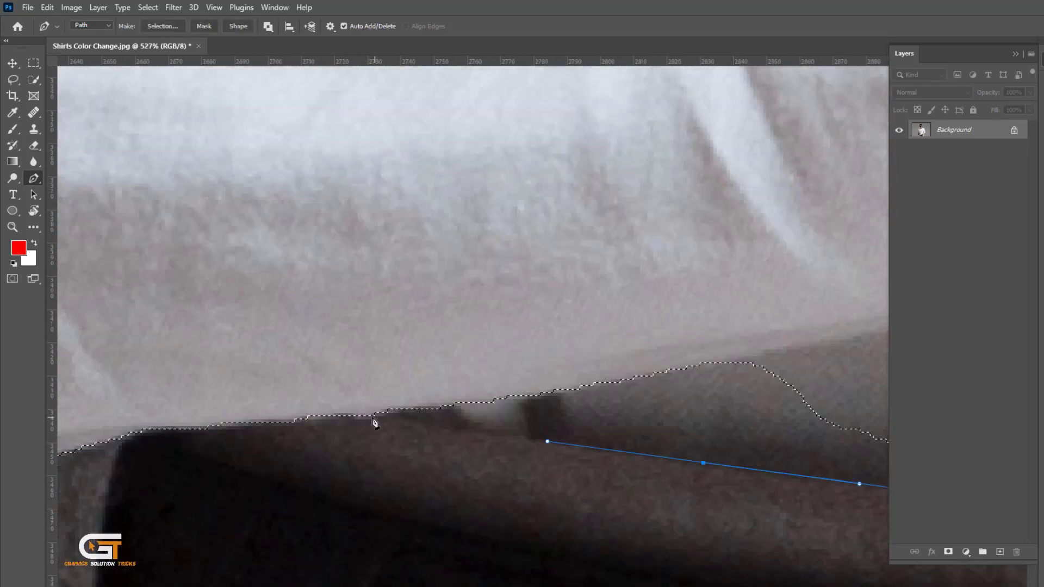
left_click(80, 361)
left_click(499, 305)
left_click(708, 319)
key("ctrl+Return")
scroll(459, 438, "up", 5)
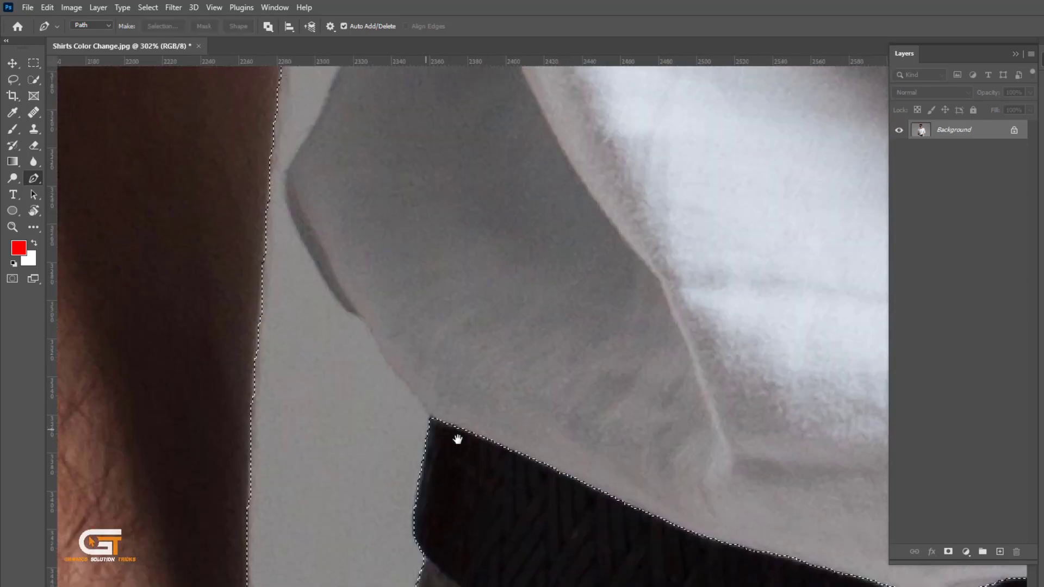
- Trace a path around the gap beside the arm, following the shirt fold
left_click(431, 420)
scroll(436, 350, "up", 3)
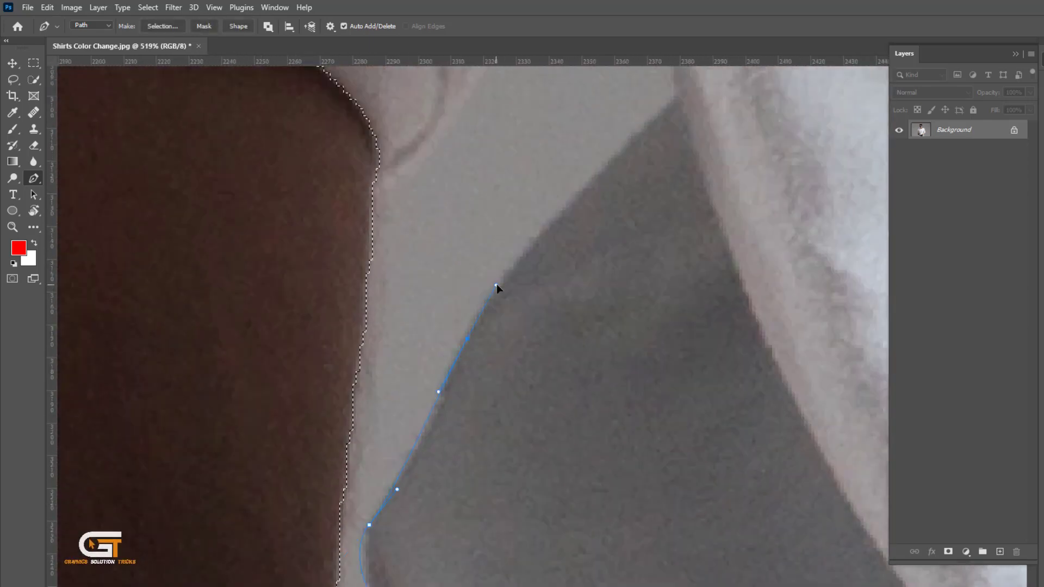
left_click(497, 286)
scroll(490, 205, "up", 3)
left_click(463, 175)
scroll(466, 182, "down", 3)
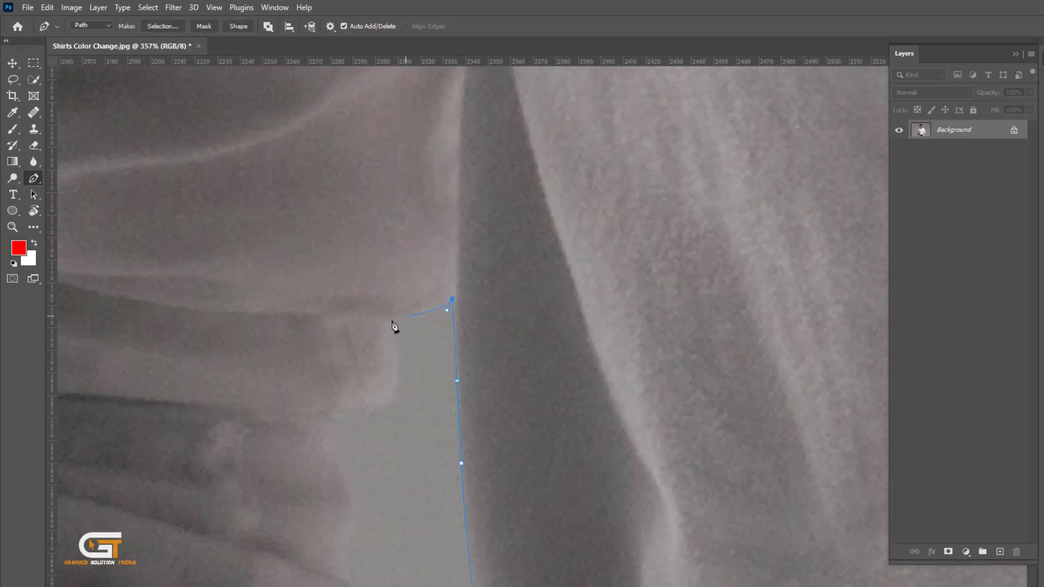
left_click(489, 169)
left_click(469, 260)
left_click(425, 270)
left_click(455, 323)
left_click(444, 402)
scroll(449, 405, "down", 5)
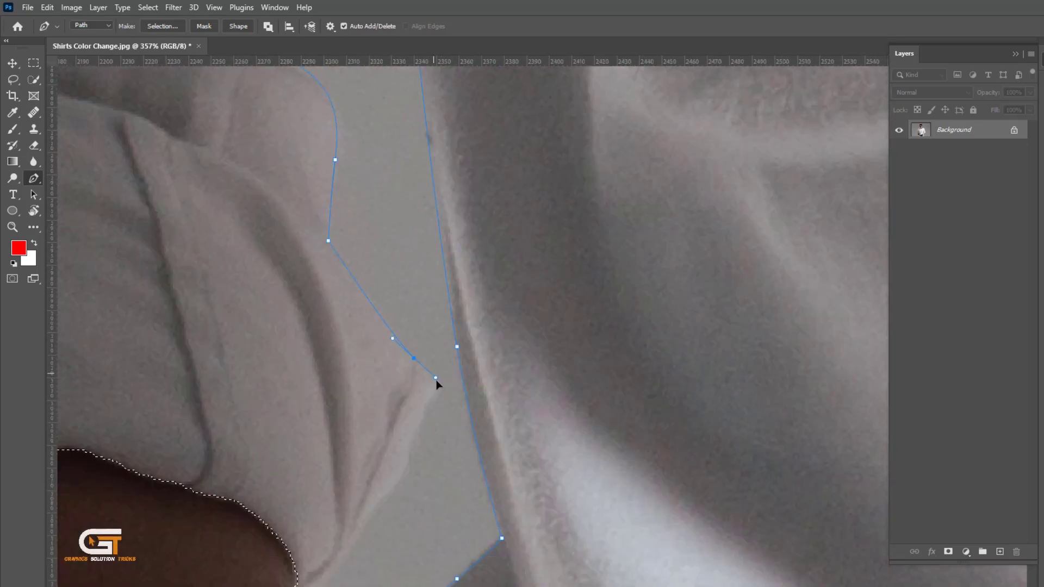
scroll(438, 385, "down", 3)
left_click_drag(414, 326, 399, 346)
scroll(368, 366, "down", 5)
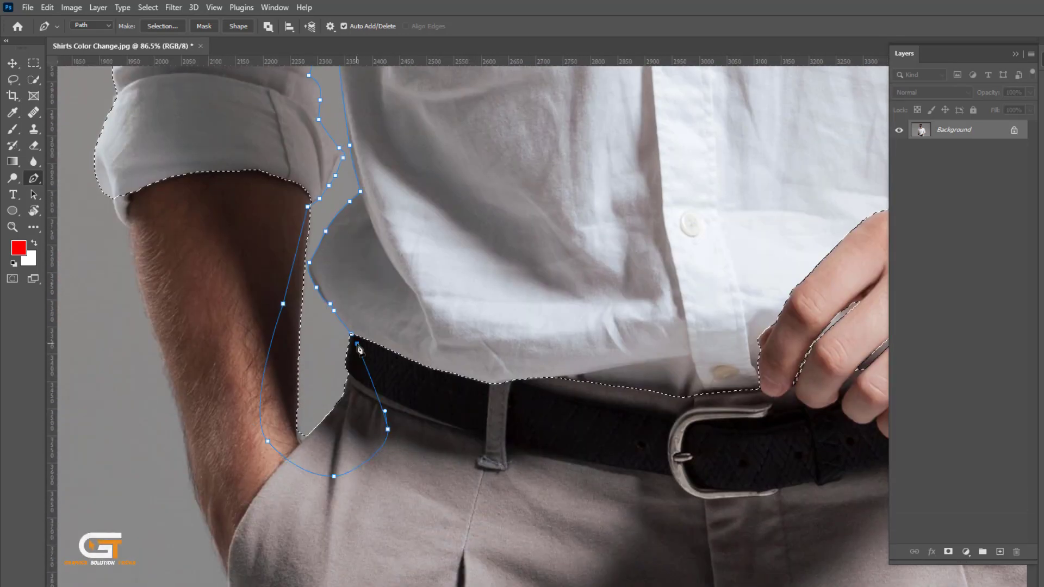
scroll(263, 263, "up", 1)
scroll(253, 372, "up", 5)
- Trace a path along the sleeve and shoulder edge
left_click(251, 368)
scroll(255, 342, "down", 3)
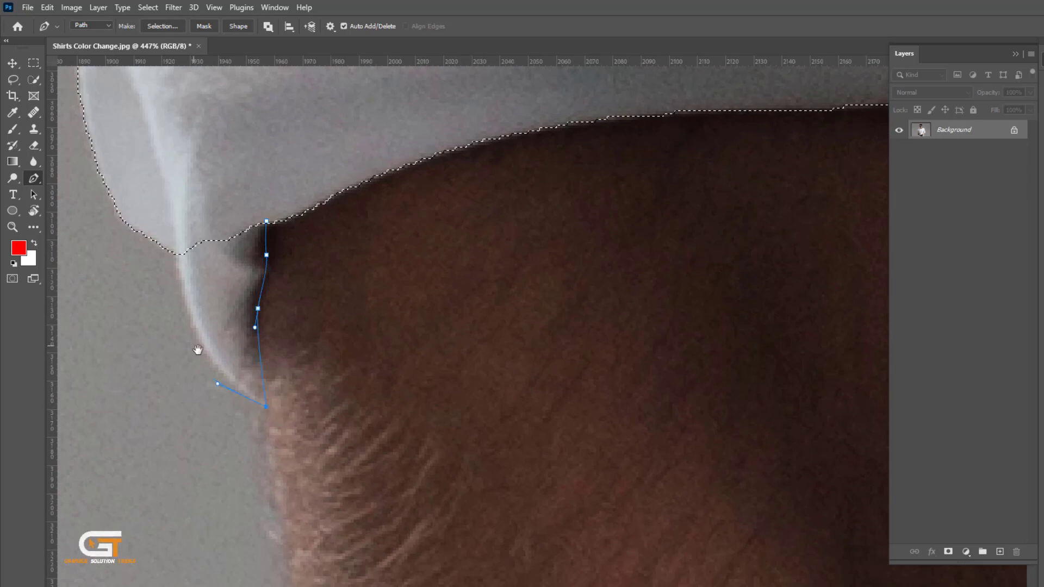
scroll(315, 268, "down", 3)
scroll(205, 366, "down", 5)
scroll(261, 419, "down", 3)
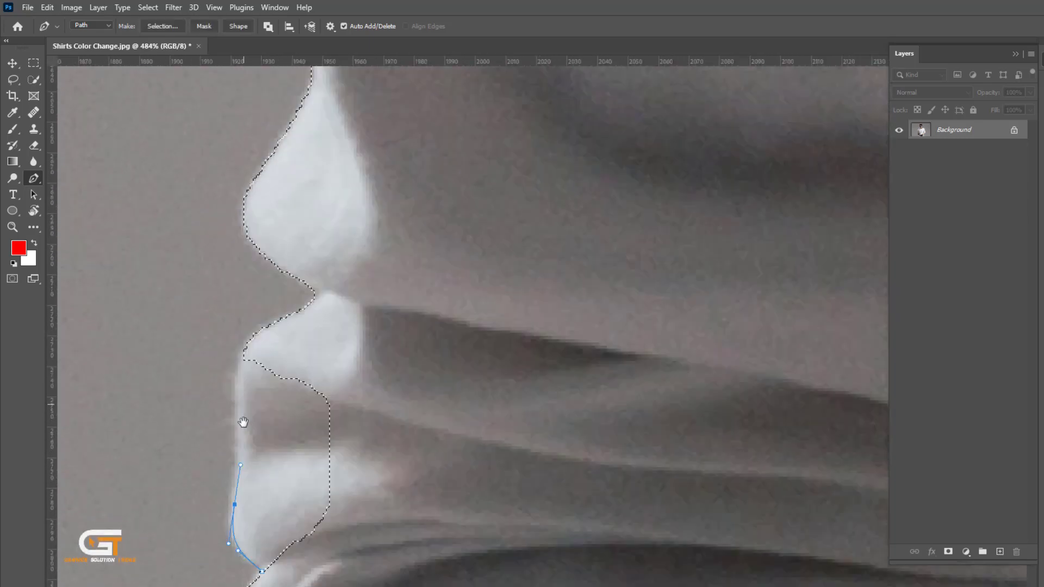
scroll(243, 422, "up", 1)
scroll(261, 489, "down", 3)
scroll(315, 296, "right", 5)
scroll(447, 336, "up", 3)
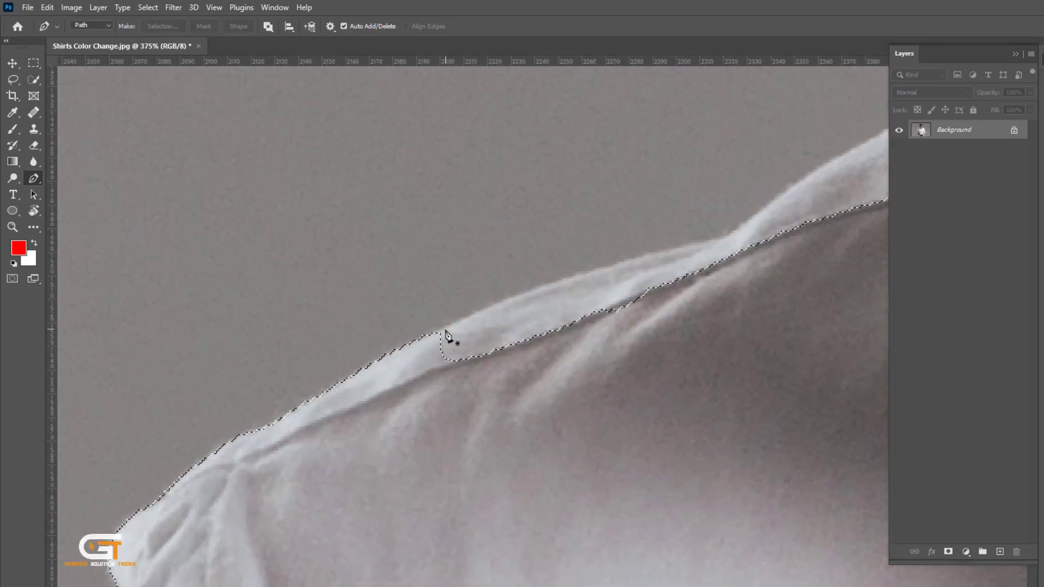
scroll(447, 336, "right", 5)
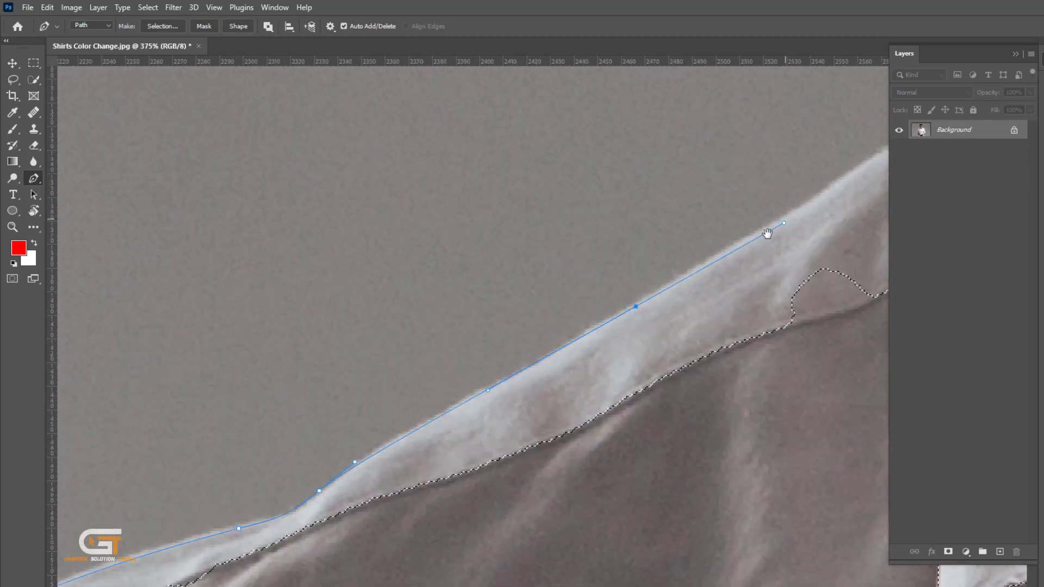
left_click(655, 320)
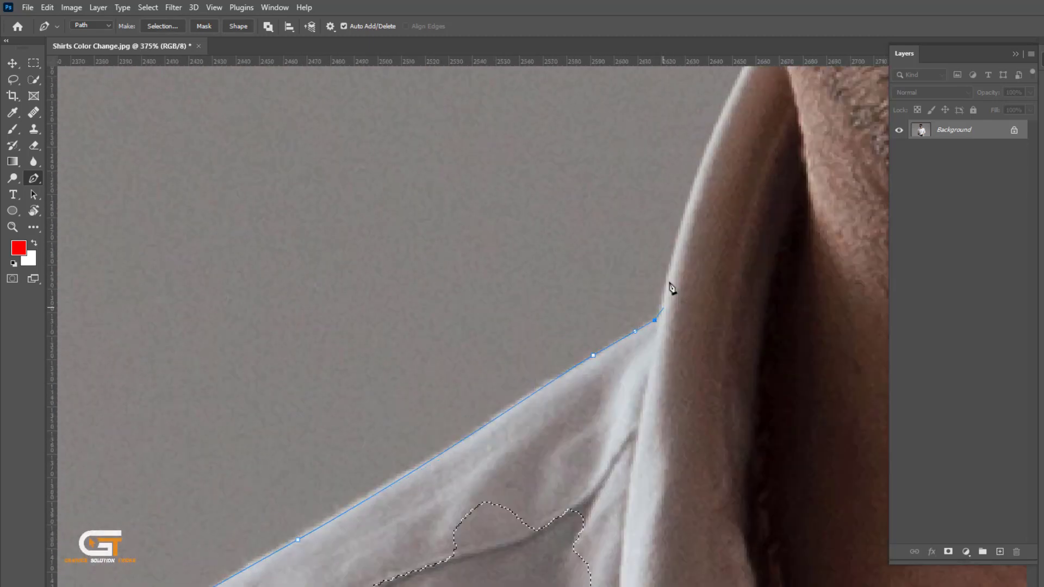
scroll(672, 288, "up", 3)
- Trace the collar's inner edge against the neck down to the V-neck
left_click(601, 426)
scroll(598, 380, "down", 3)
left_click(528, 466)
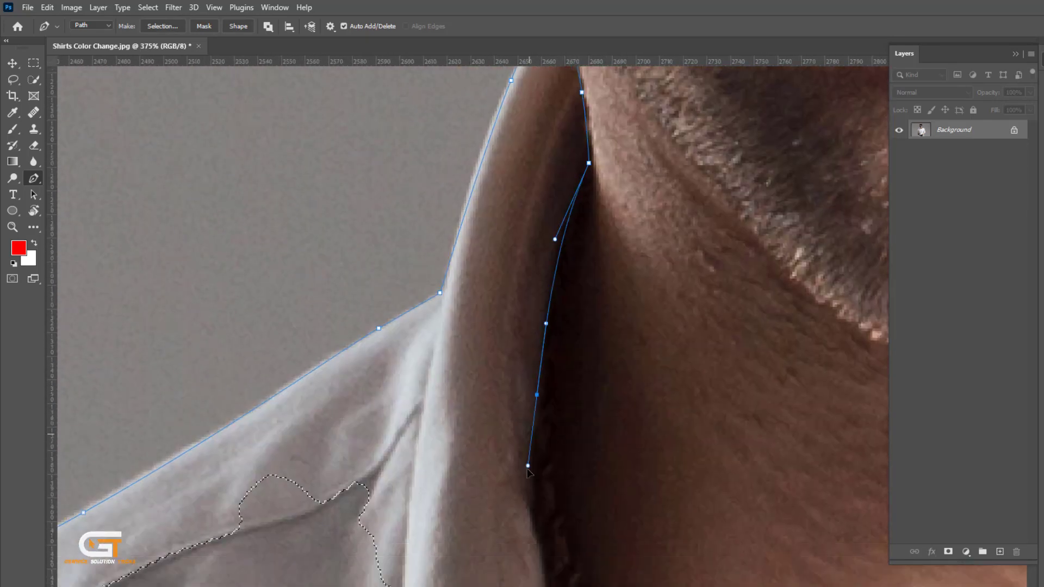
left_click_drag(528, 470, 454, 328)
scroll(525, 437, "down", 2)
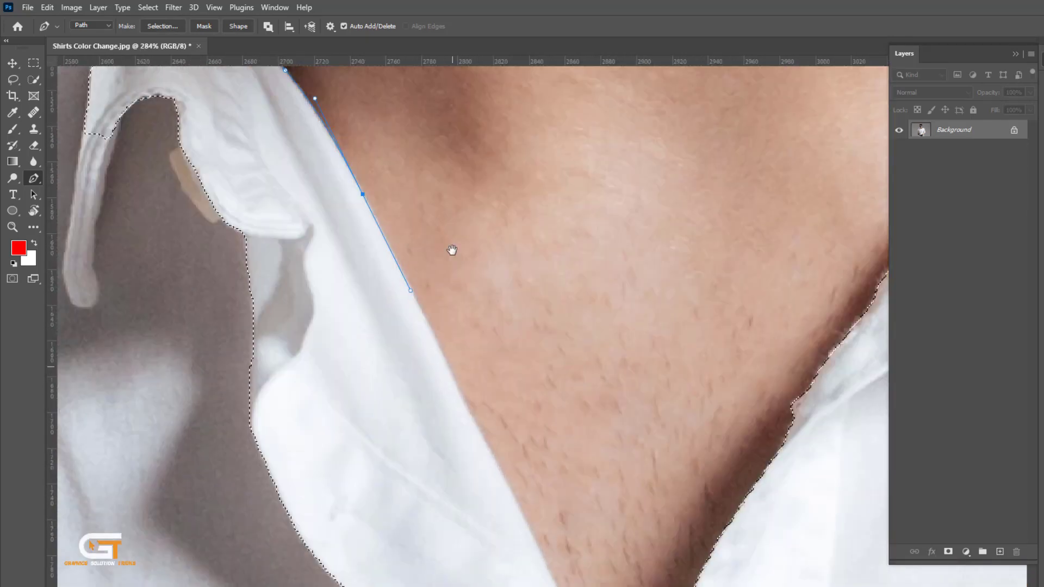
scroll(450, 249, "down", 3)
left_click(470, 317)
left_click(491, 348)
left_click(465, 431)
left_click_drag(376, 450, 383, 450)
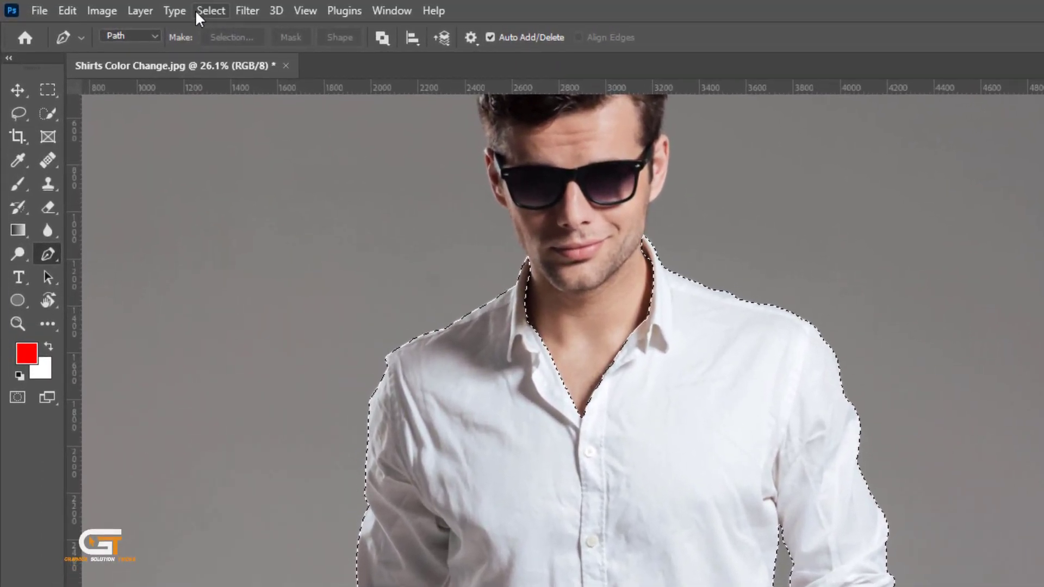
- Feather the shirt selection with a radius of 0.5
left_click(184, 9)
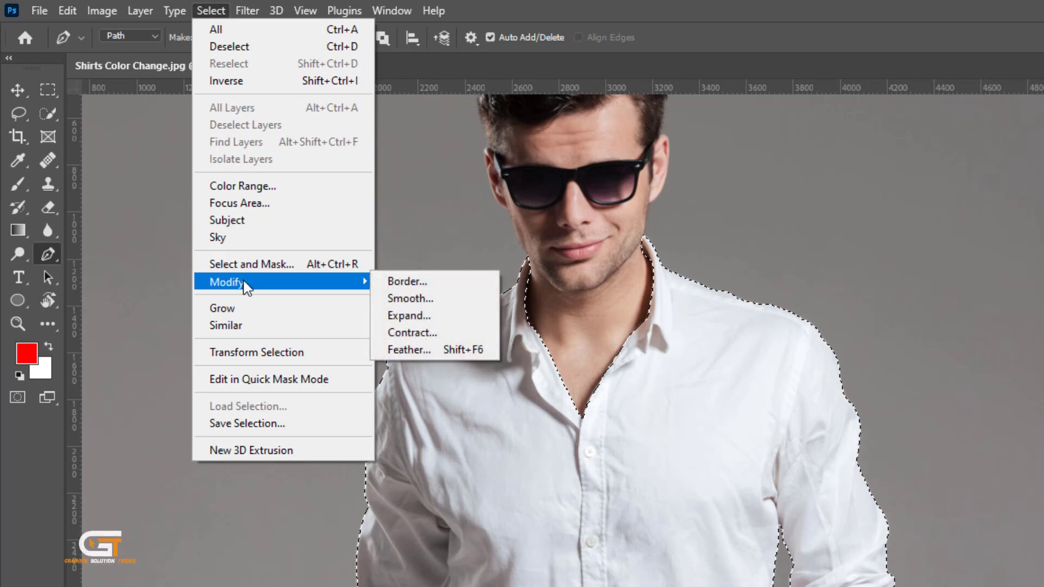
mouse_move(244, 281)
left_click(469, 350)
left_click(951, 294)
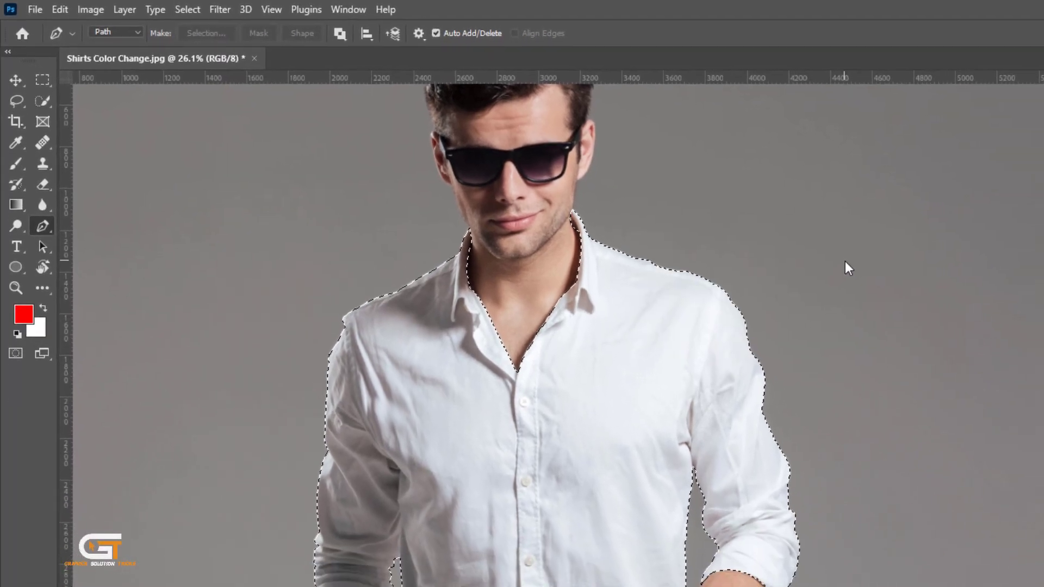
- Hide the side panels, then bring back the Layers panel from the Window menu
key("shift+Tab")
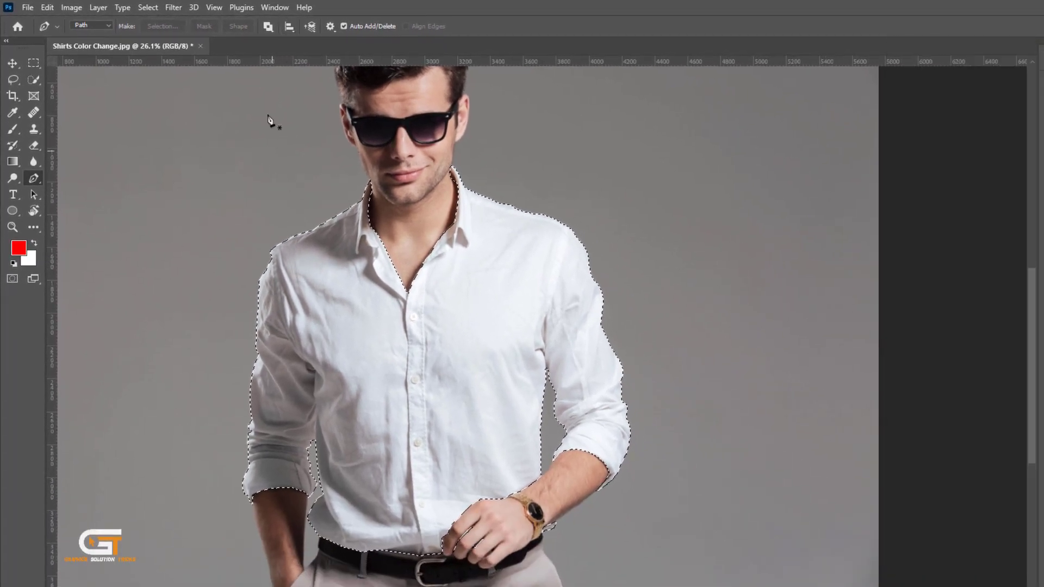
left_click(273, 7)
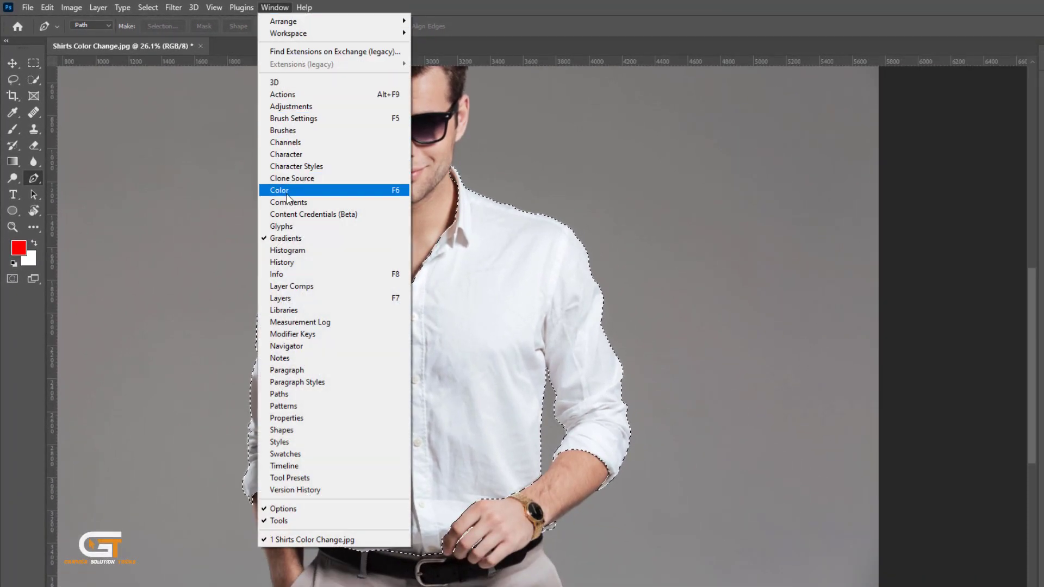
left_click(325, 299)
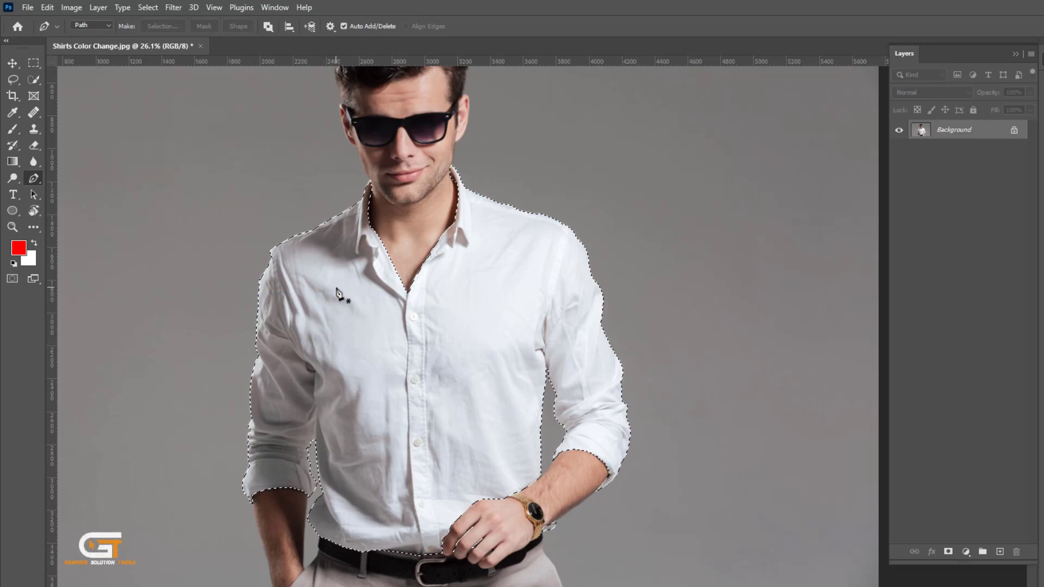
- Add a masked Hue/Saturation layer that turns the shirt dark grey: Saturation -100, Lightness -70
left_click(965, 551)
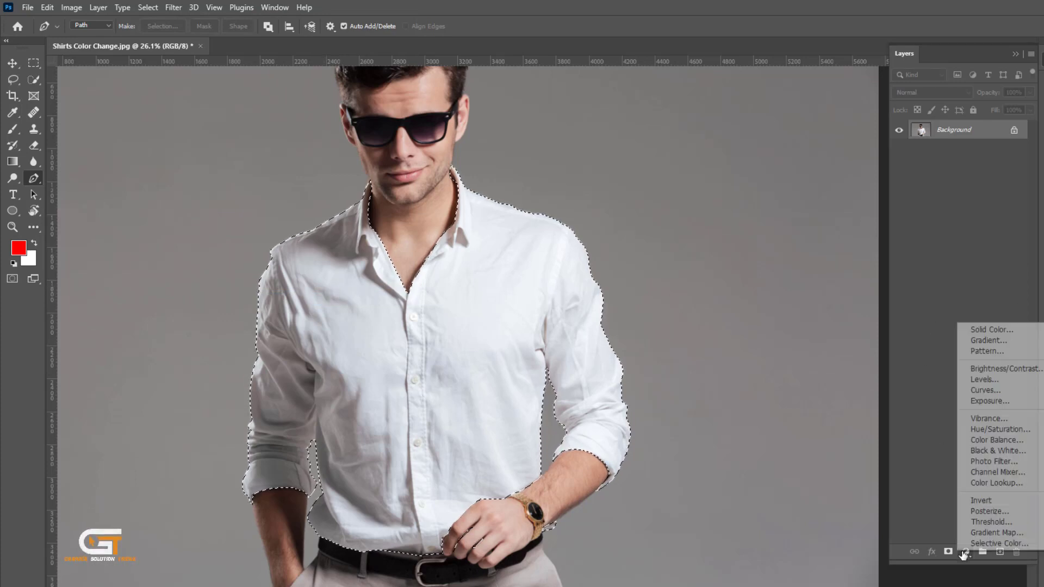
left_click(1016, 429)
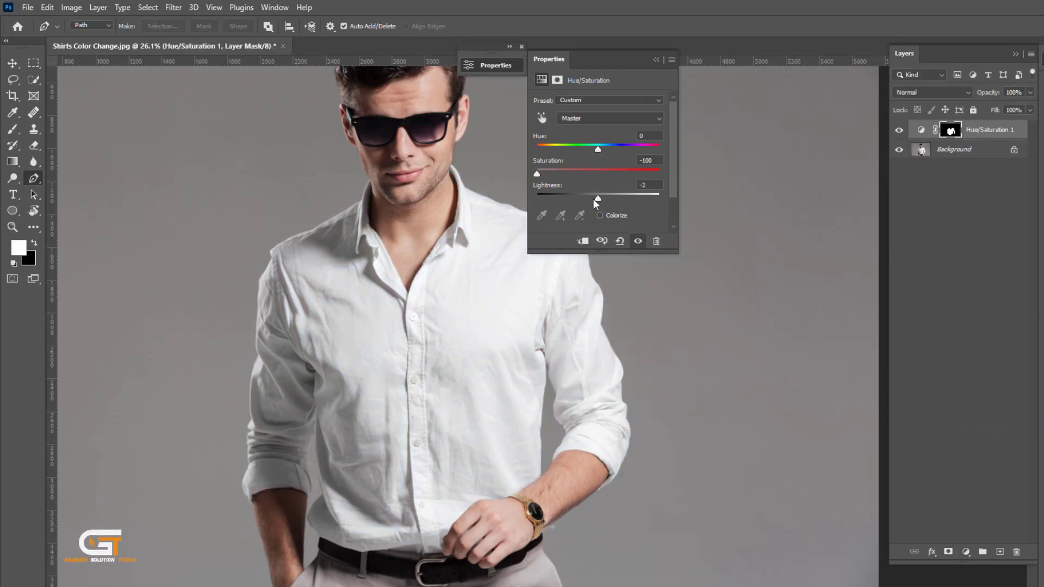
left_click_drag(596, 202, 560, 200)
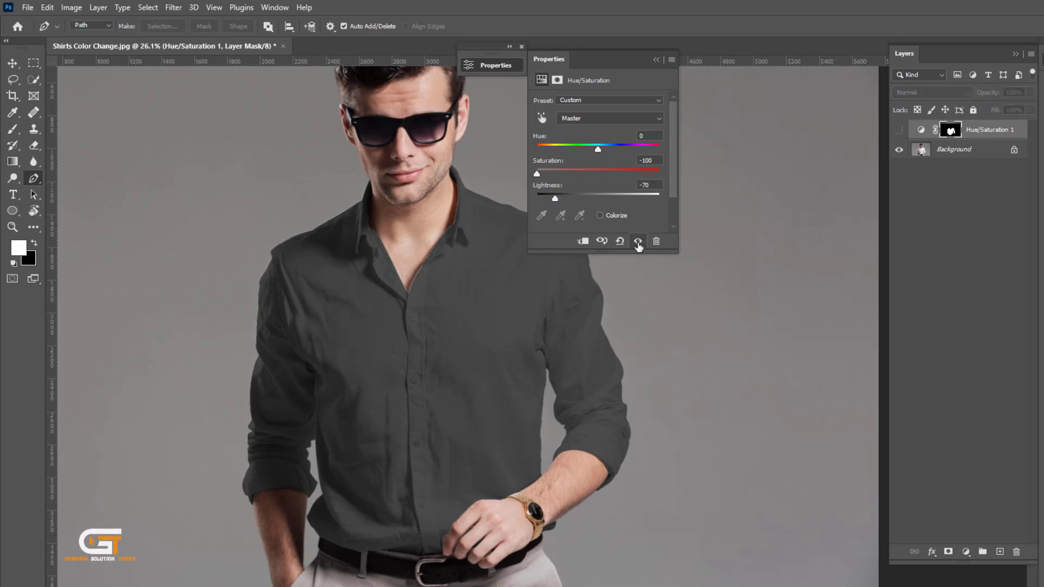
left_click(637, 242)
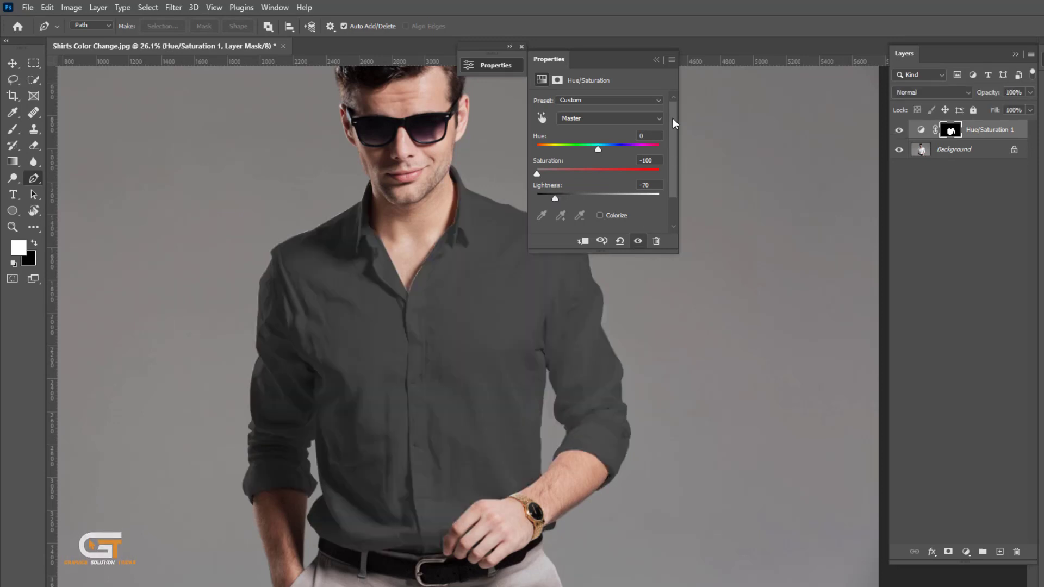
left_click(656, 60)
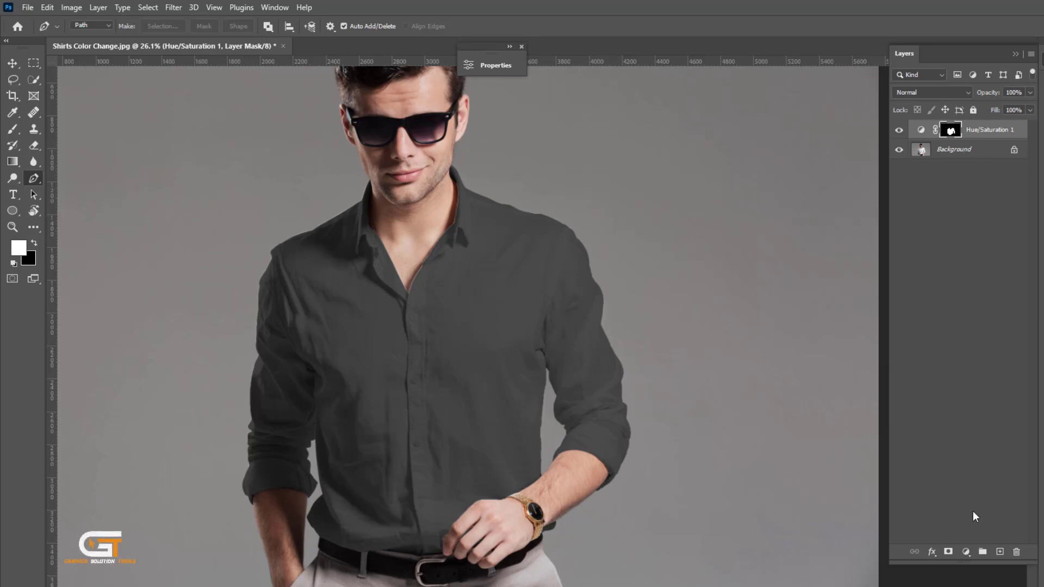
left_click(966, 552)
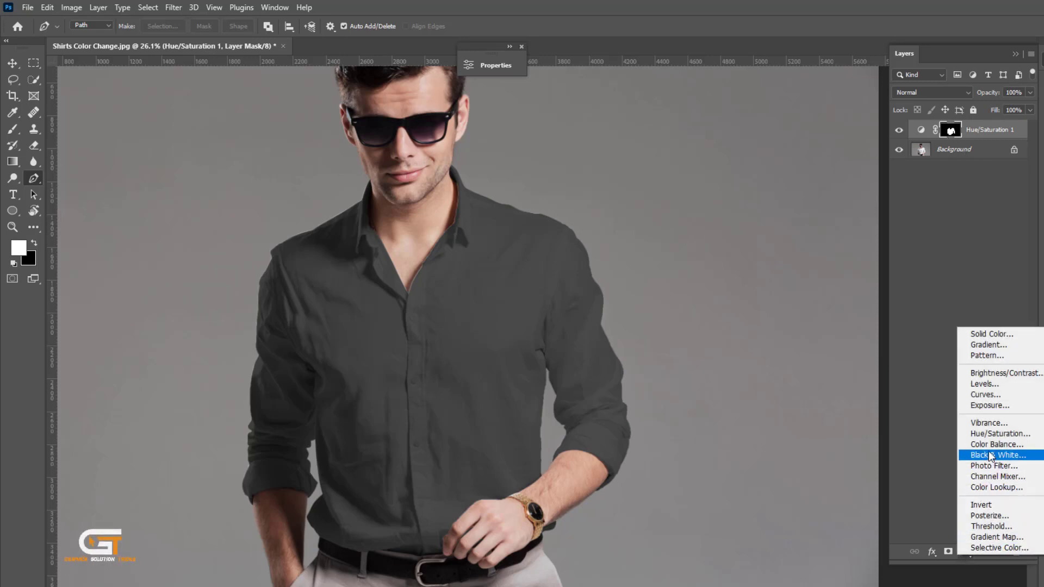
- Add a Levels layer clipped to Hue/Saturation 1, with the shirt's midtones set to 0.82
left_click(1005, 385)
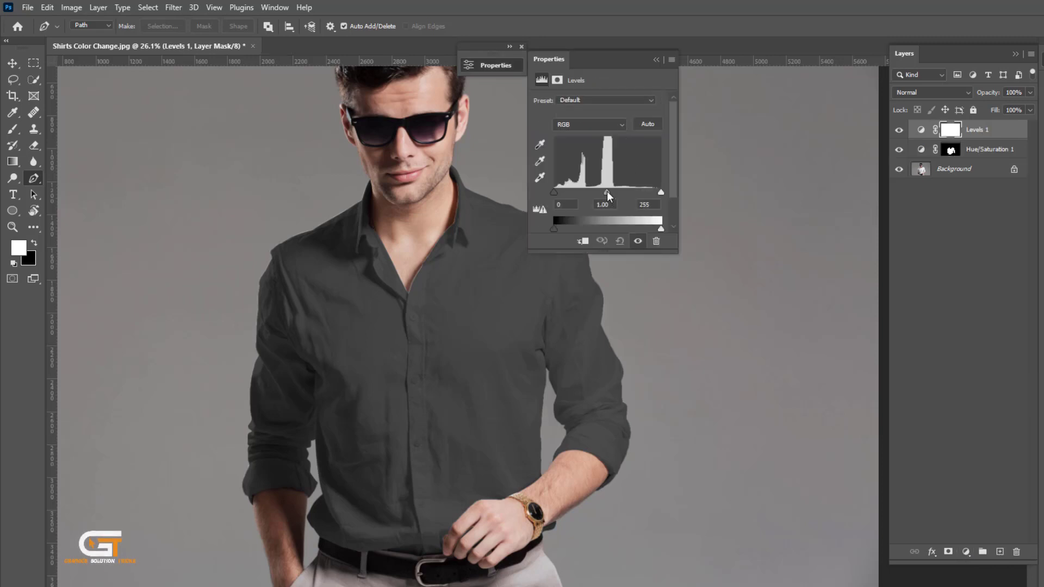
left_click_drag(608, 193, 616, 193)
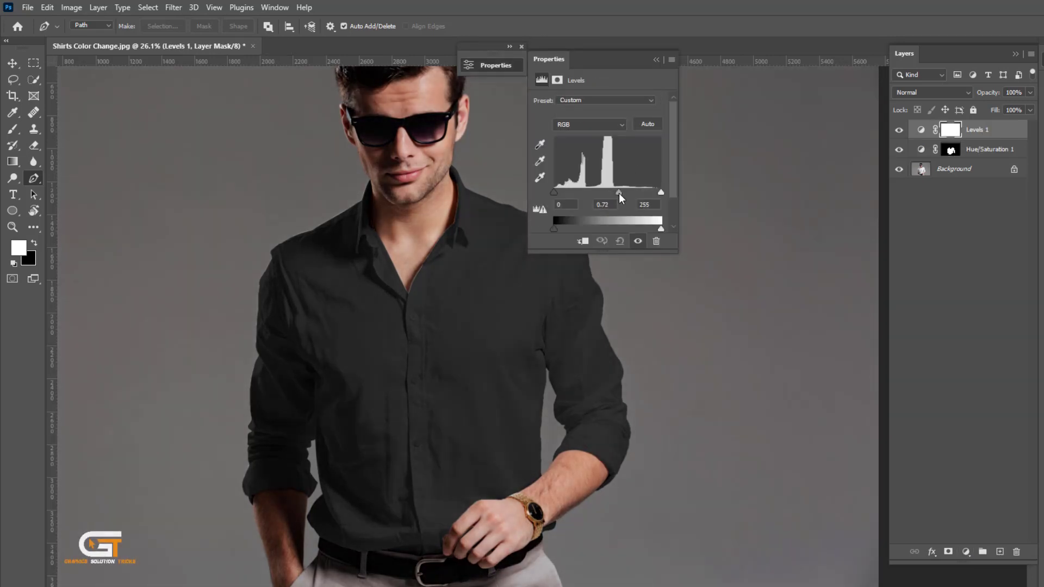
left_click(583, 241)
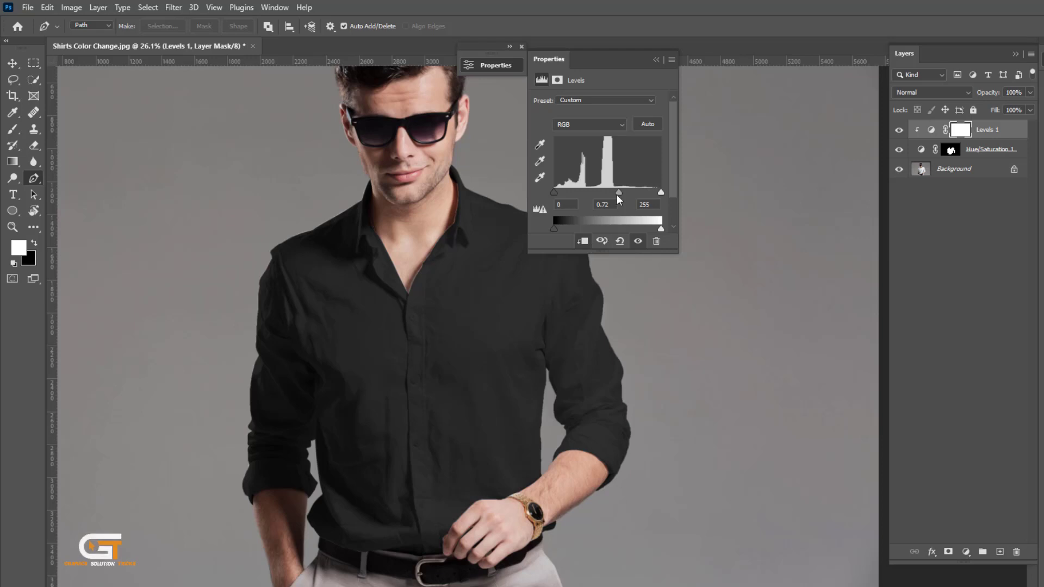
left_click_drag(616, 195, 612, 194)
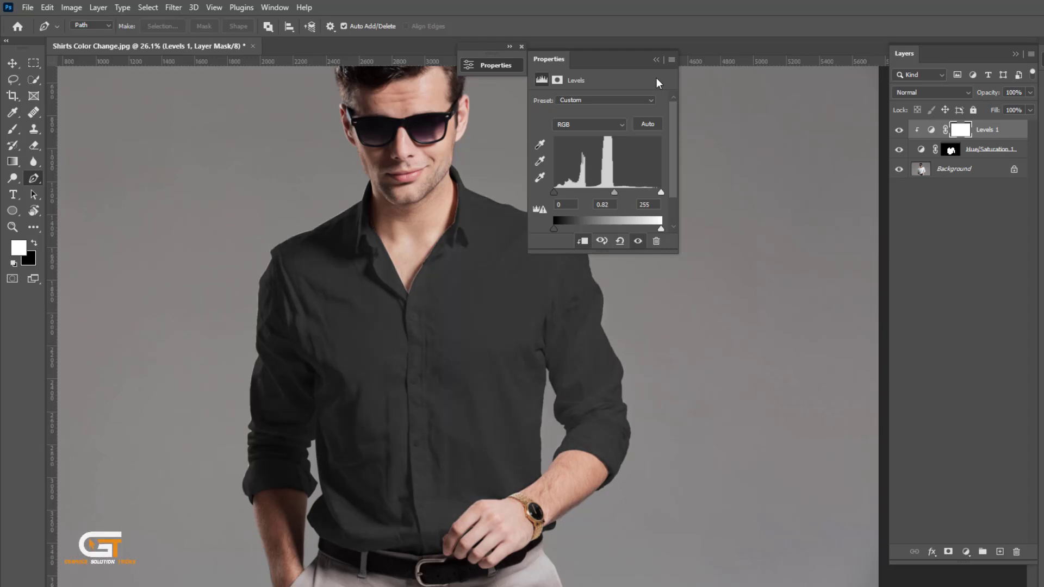
left_click(657, 59)
scroll(401, 275, "up", 5)
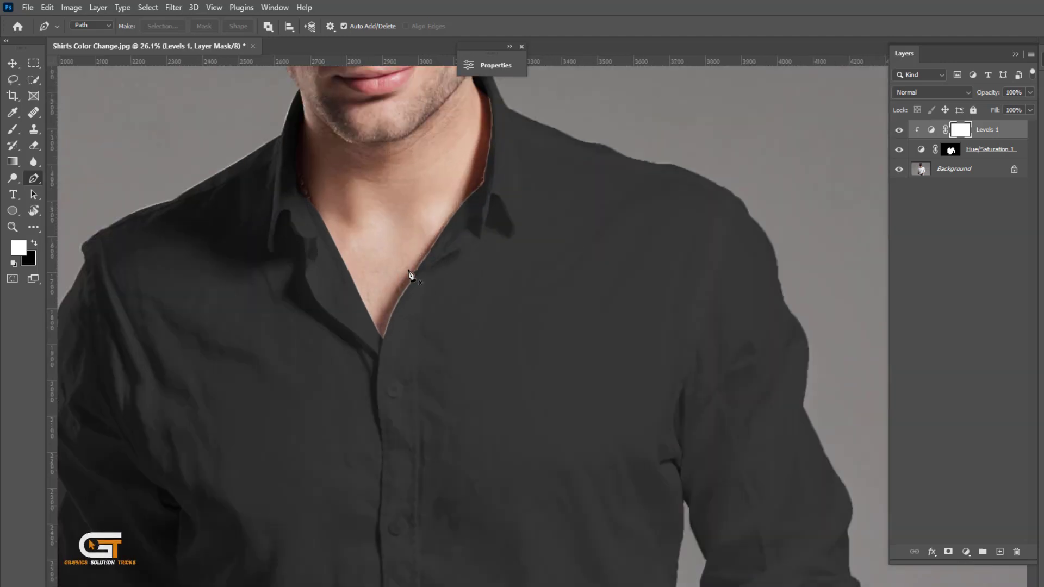
- Refine the neckline mask edge: Smooth 5, Feather 2 px, Contrast 10%, Shift Edge 30
scroll(407, 275, "up", 3)
scroll(573, 212, "down", 2)
scroll(526, 312, "up", 2)
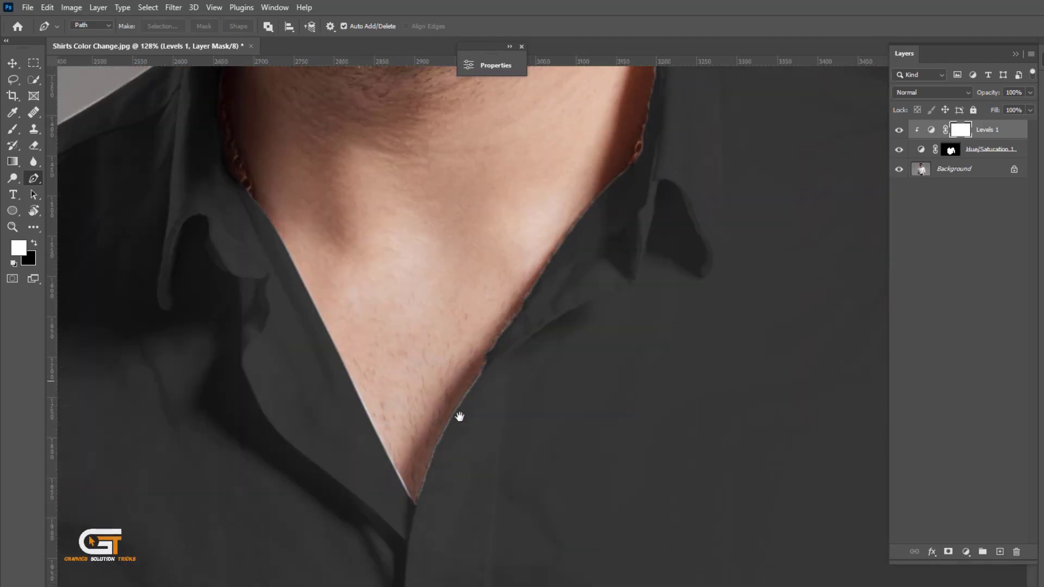
scroll(441, 516, "up", 2)
left_click_drag(440, 516, 450, 405)
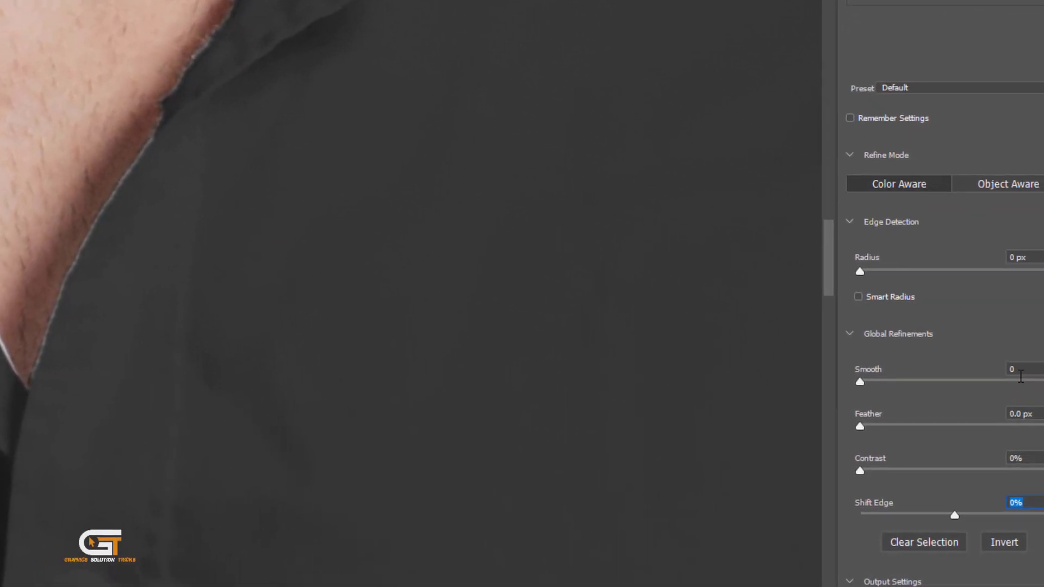
left_click(1021, 374)
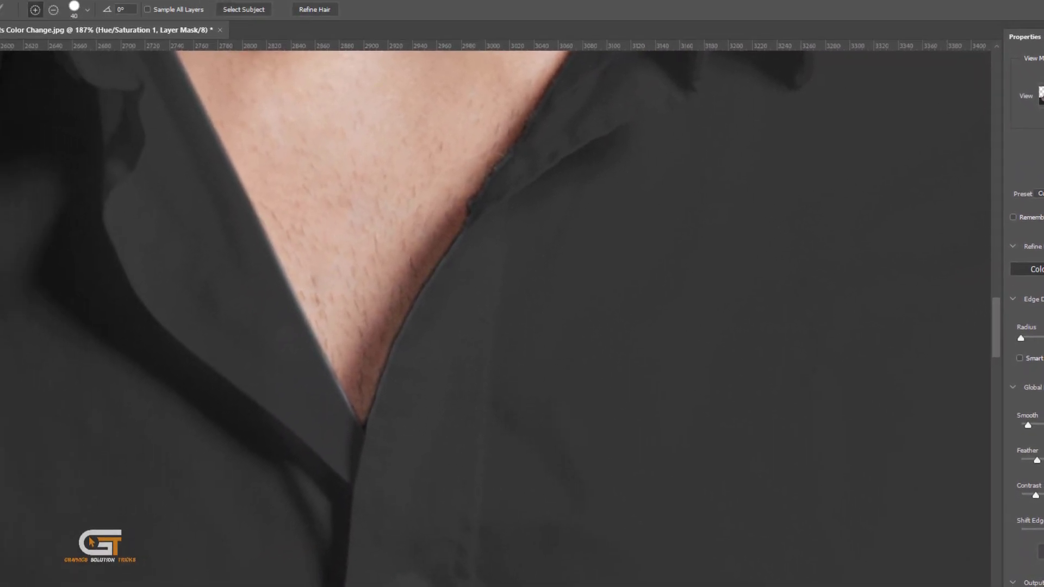
key("Return")
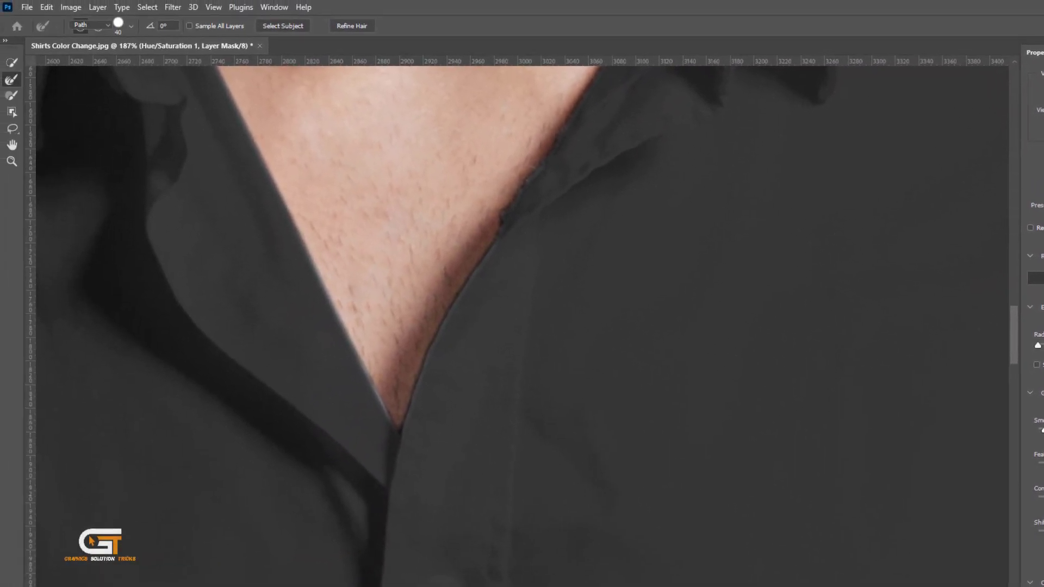
scroll(501, 348, "down", 5)
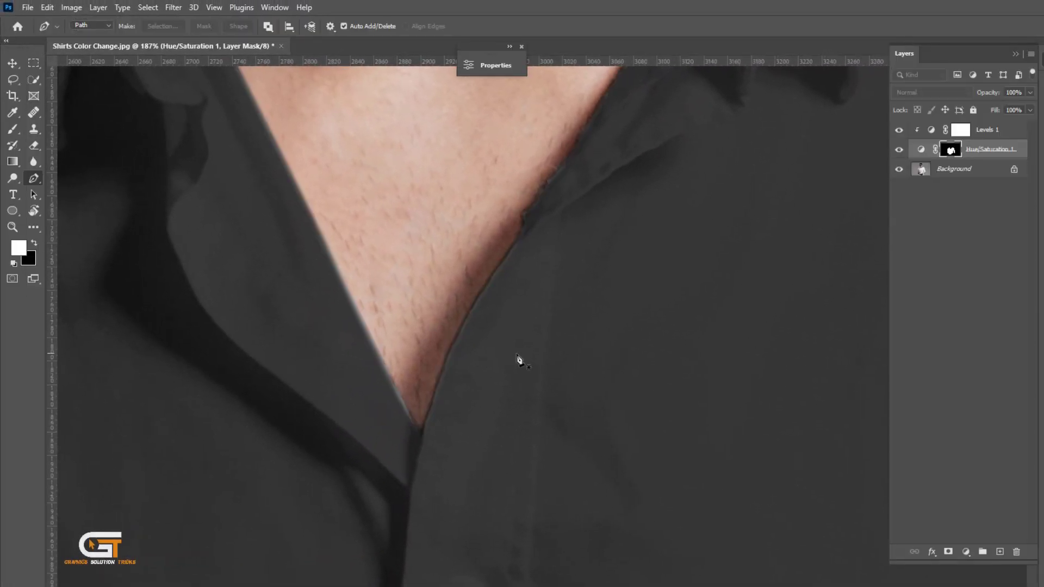
scroll(501, 356, "down", 5)
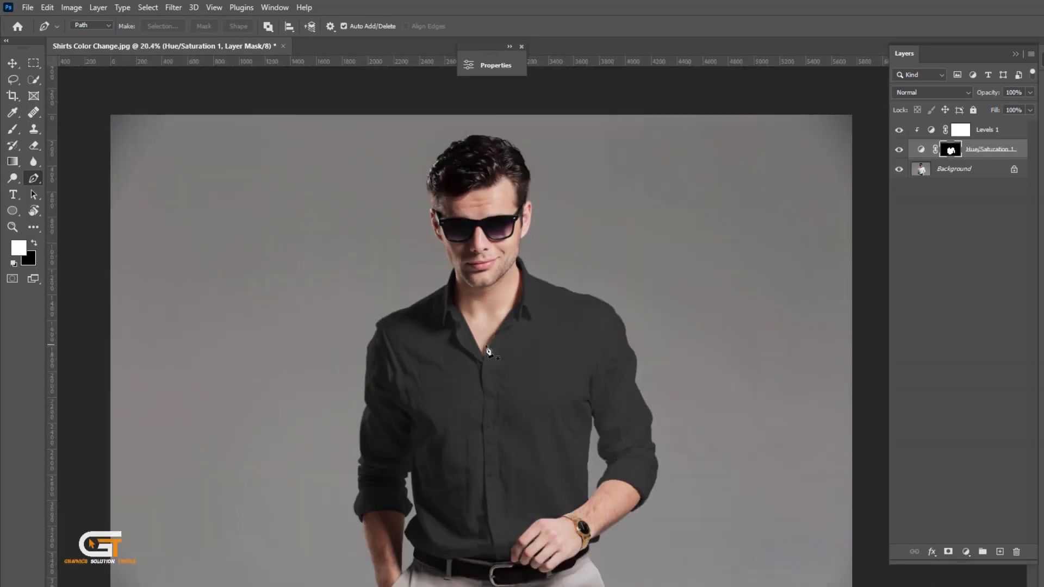
scroll(484, 356, "up", 2)
scroll(473, 351, "down", 2)
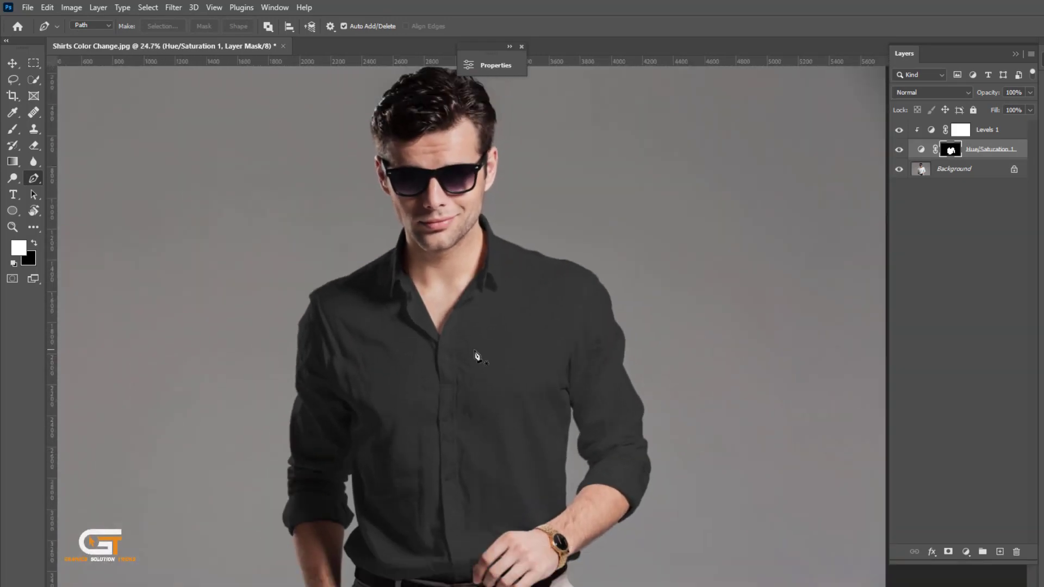
left_click_drag(473, 351, 498, 353)
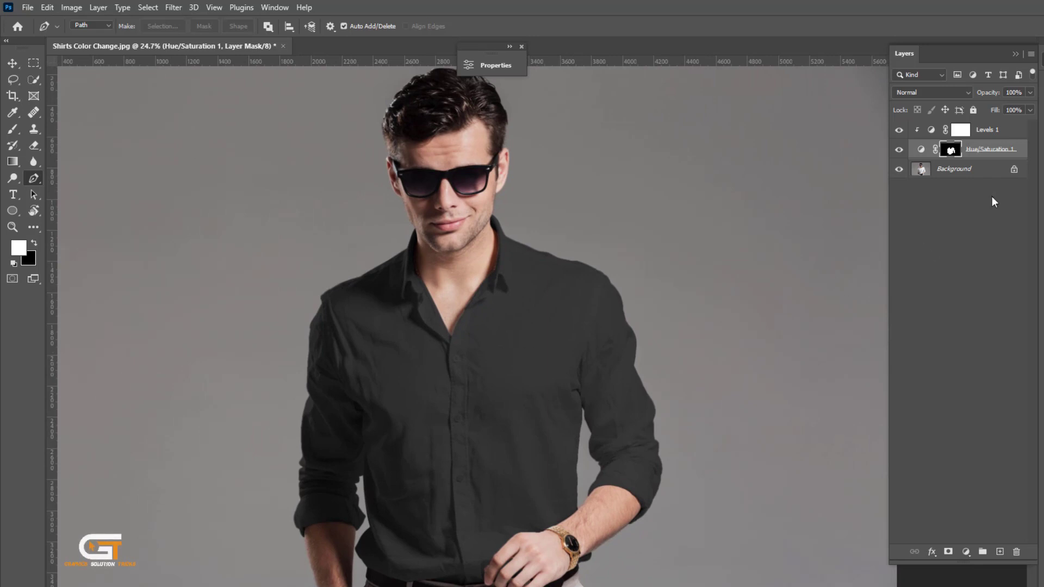
- Group Hue/Saturation 1 and Levels 1 as 'Balck', then load the shirt mask as a selection
left_click(985, 131, "shift")
key("ctrl+g")
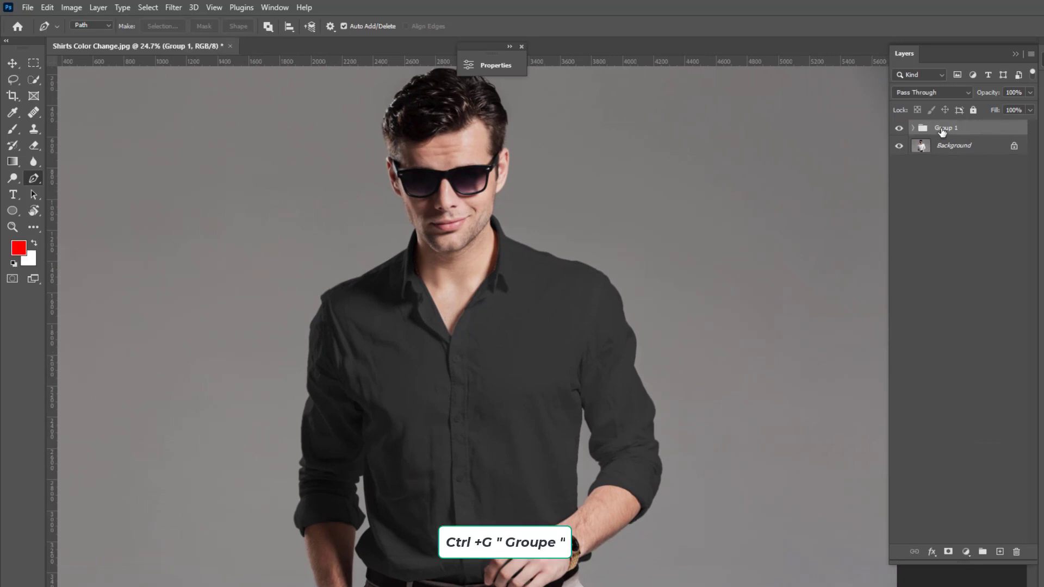
type("Balck")
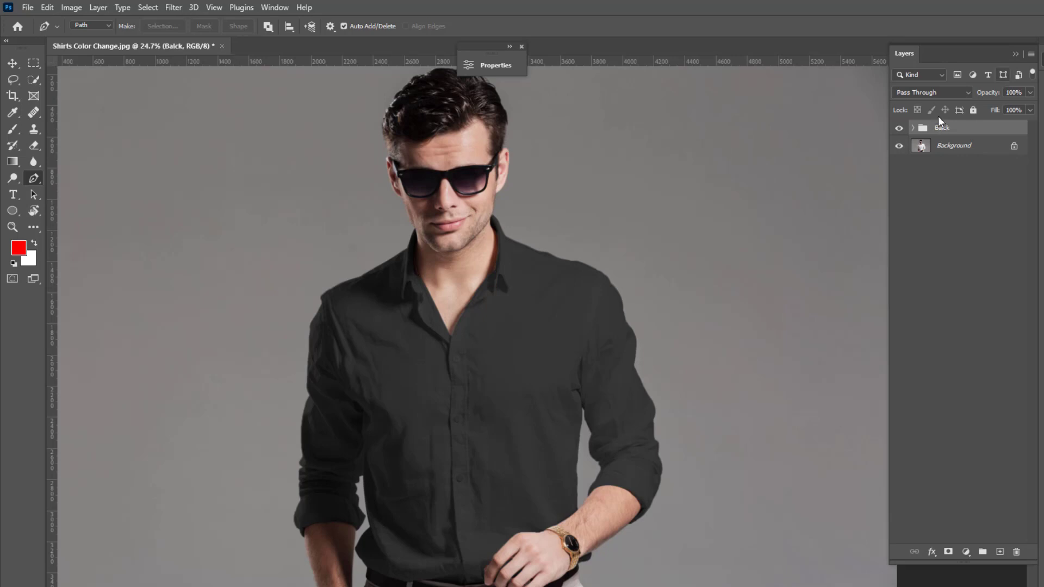
left_click(913, 129)
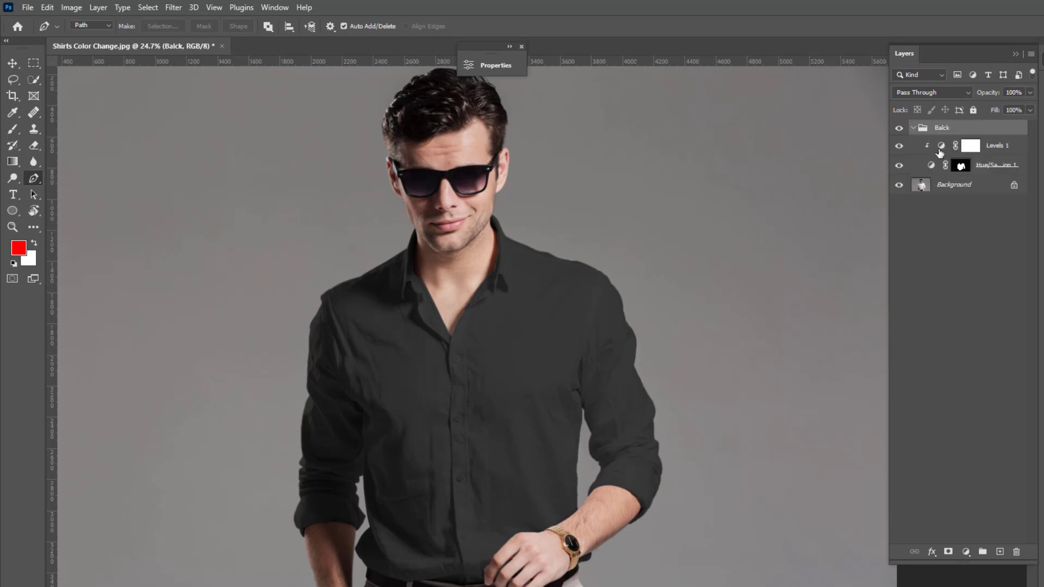
left_click(960, 165, "ctrl")
left_click(913, 128)
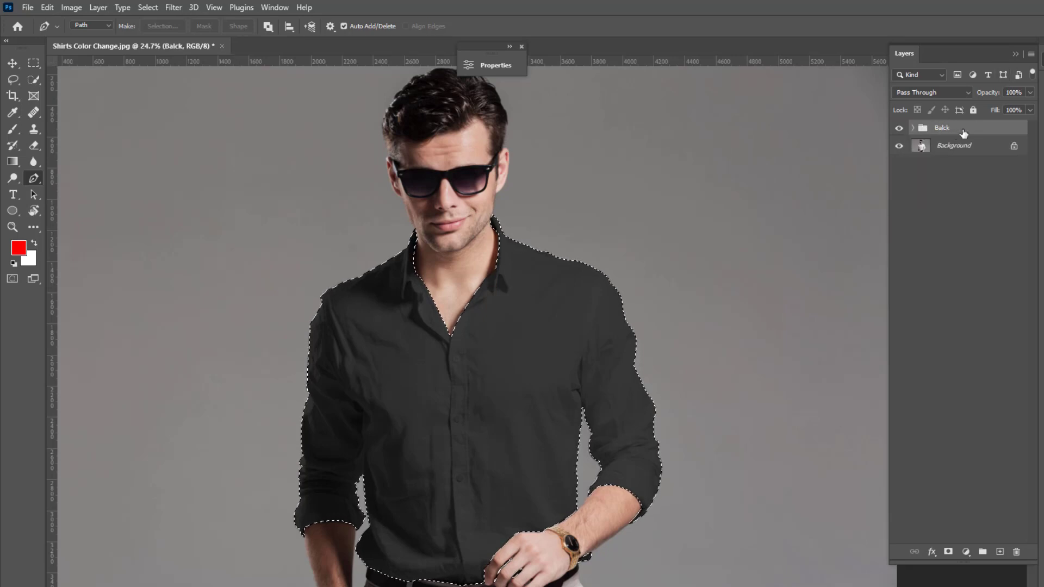
- Add a colorized Hue/Saturation layer tinting the shirt red at Saturation 76
left_click(966, 552)
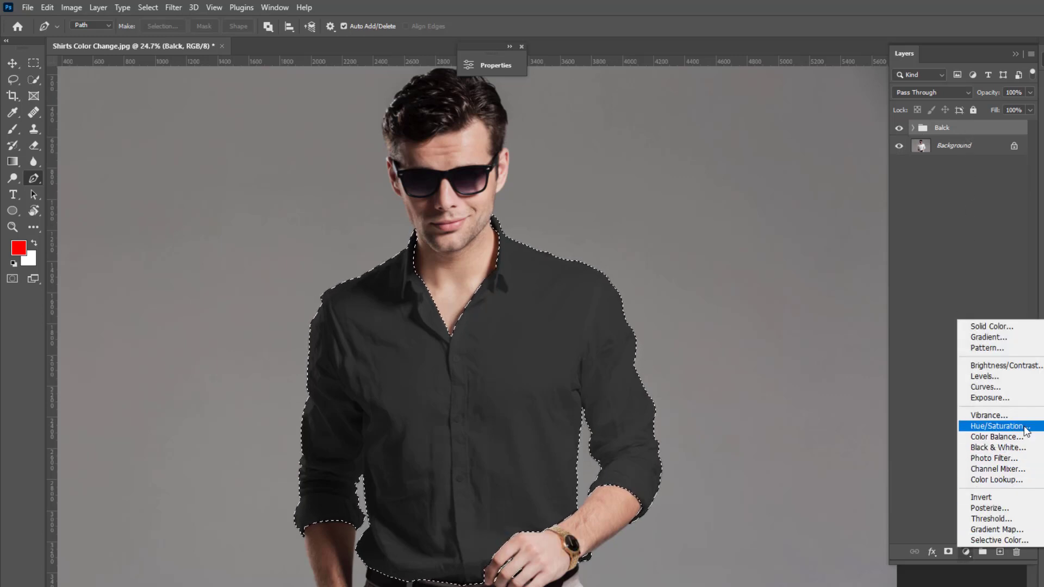
left_click(1024, 426)
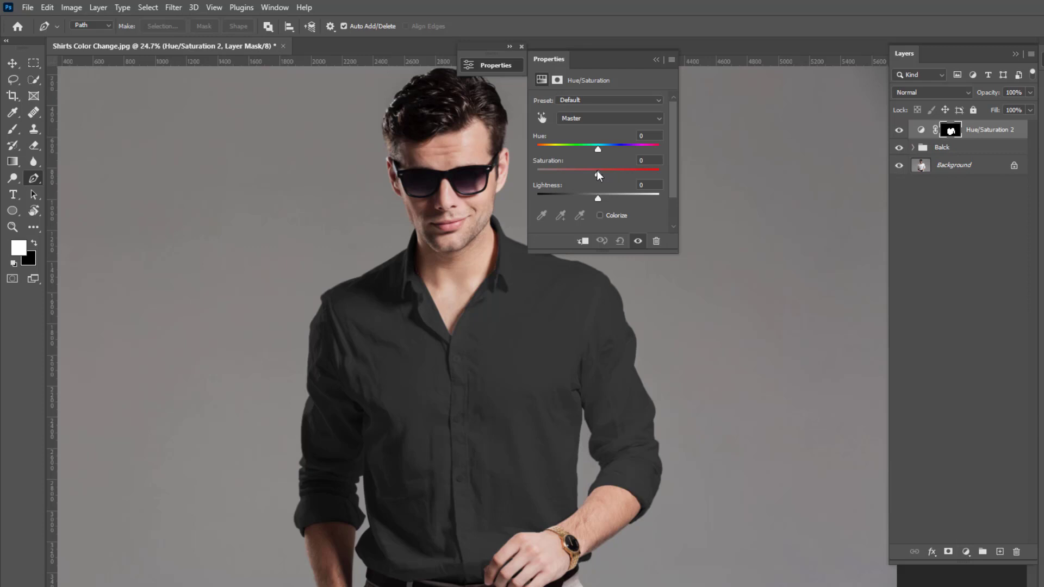
left_click(617, 215)
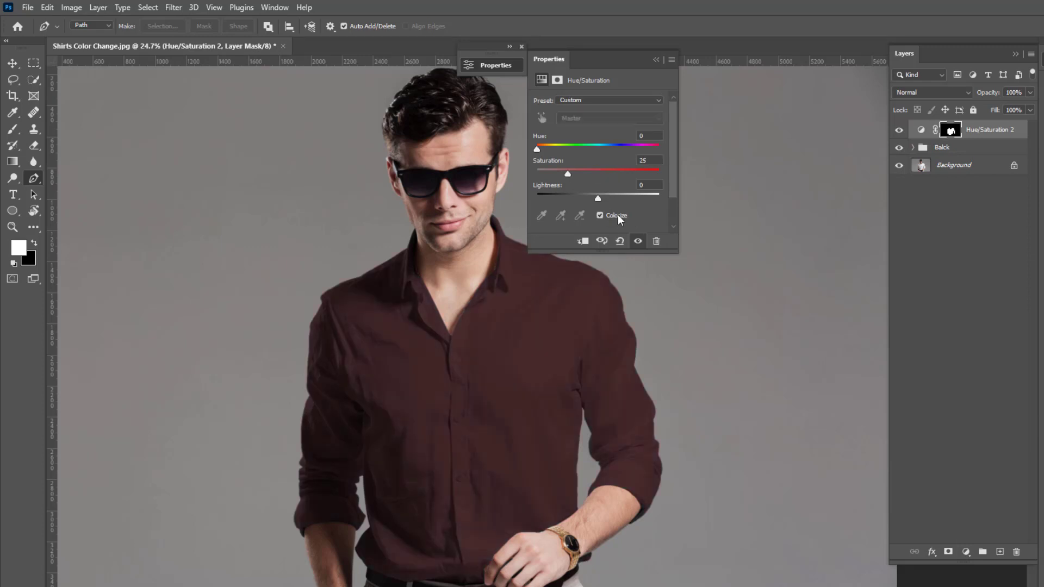
left_click_drag(567, 172, 625, 174)
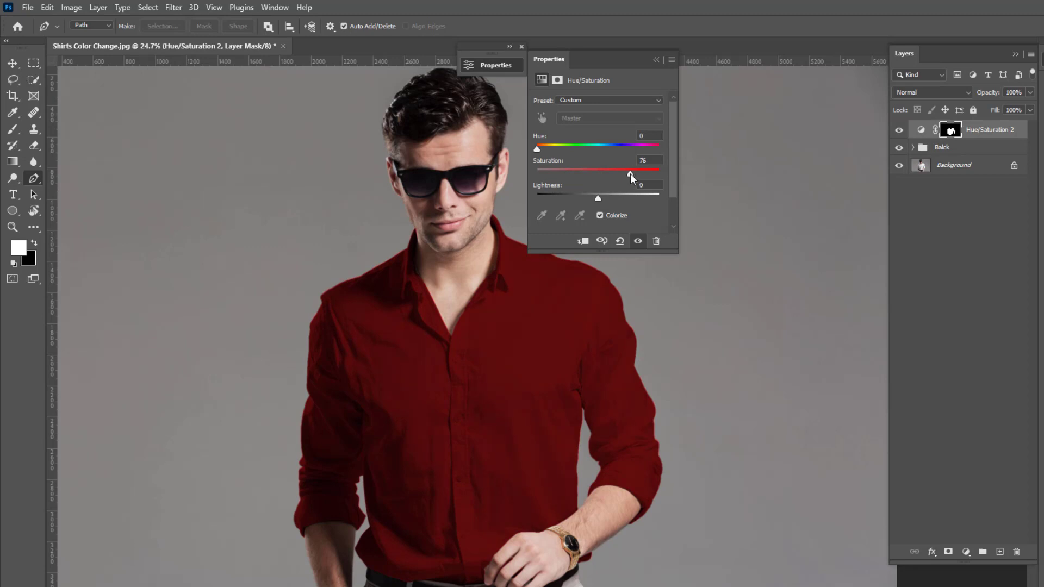
- Toggle layer and group visibility to compare the red, white original and black shirts
left_click(638, 240)
left_click(656, 60)
left_click(899, 130)
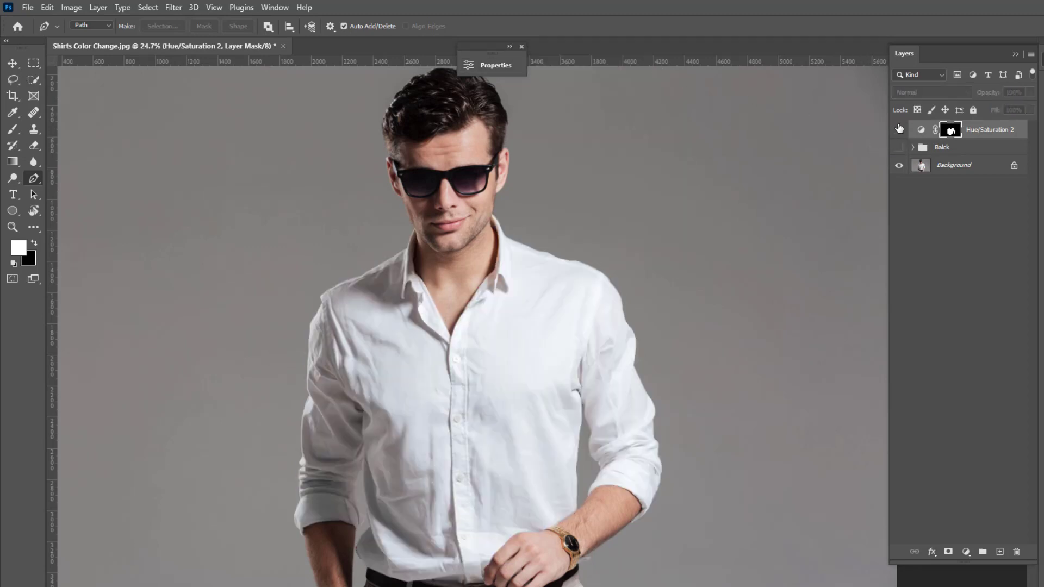
left_click(898, 150)
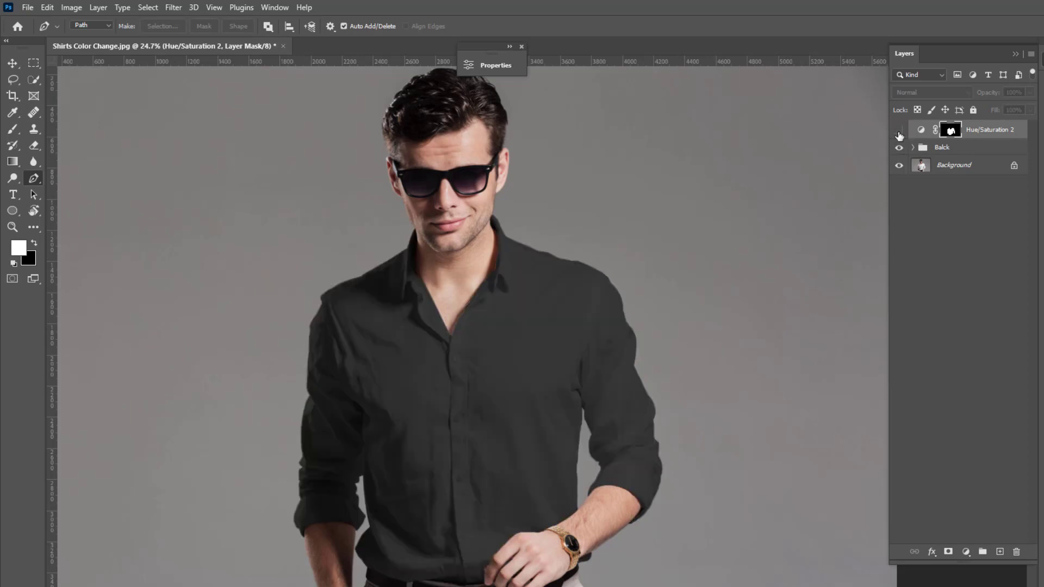